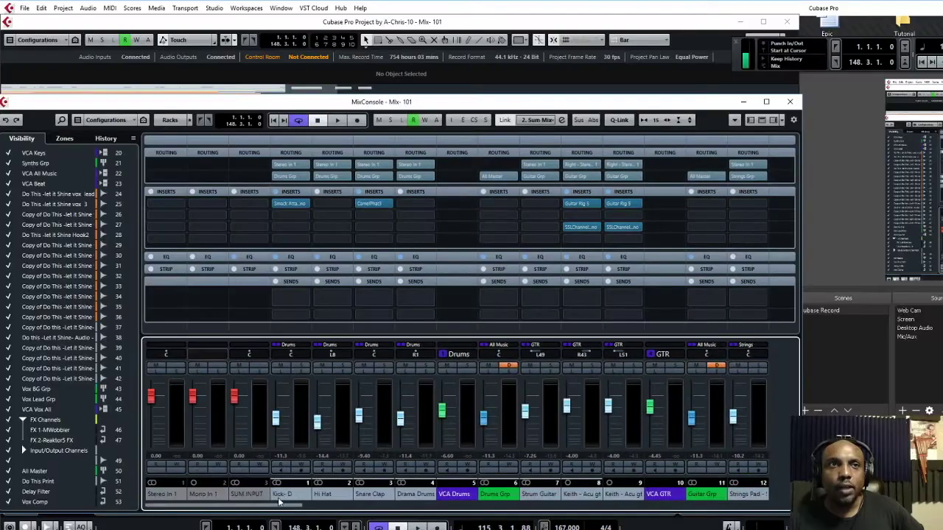
- Look over all MixConsole channels from the inputs through to the output channels, returning to the first channels
scroll(471, 412, right, 10)
drag(438, 507, 771, 514)
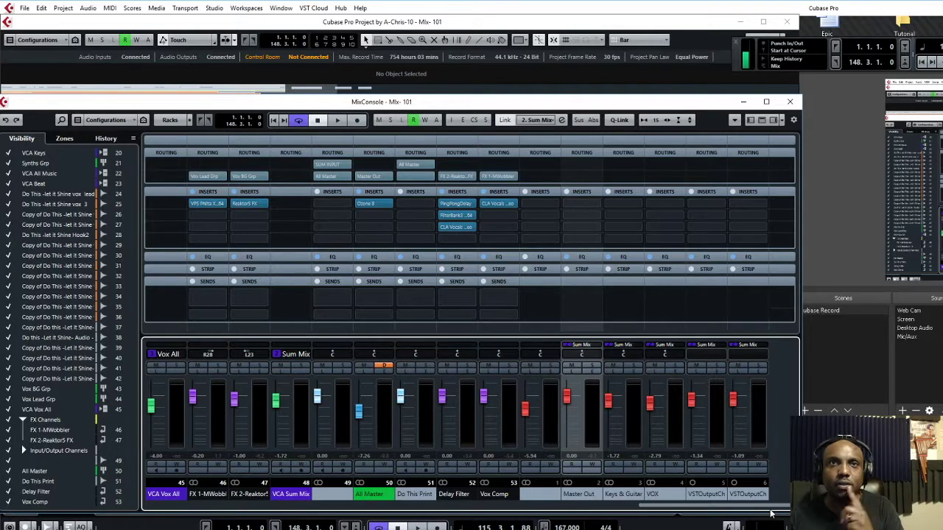
mouse_move(771, 514)
mouse_down()
mouse_move(695, 508)
mouse_move(763, 508)
mouse_up()
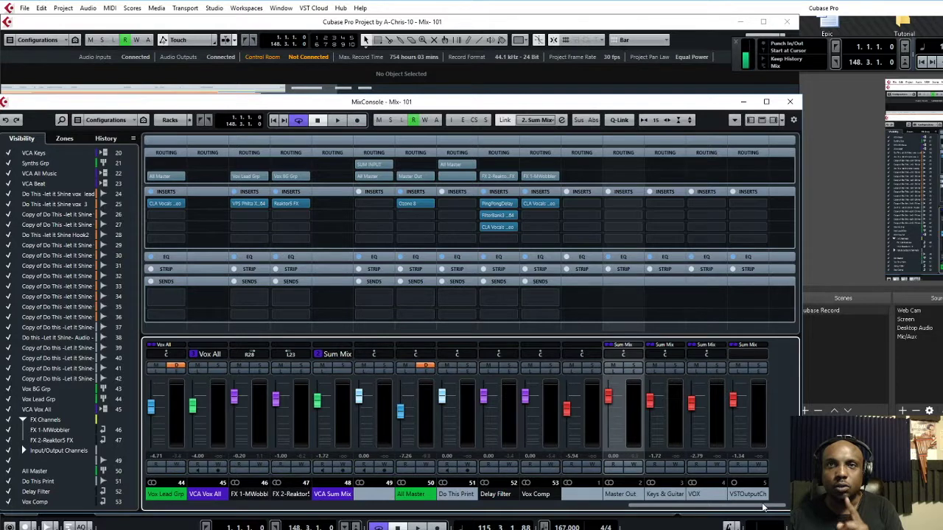
drag(766, 508, 782, 507)
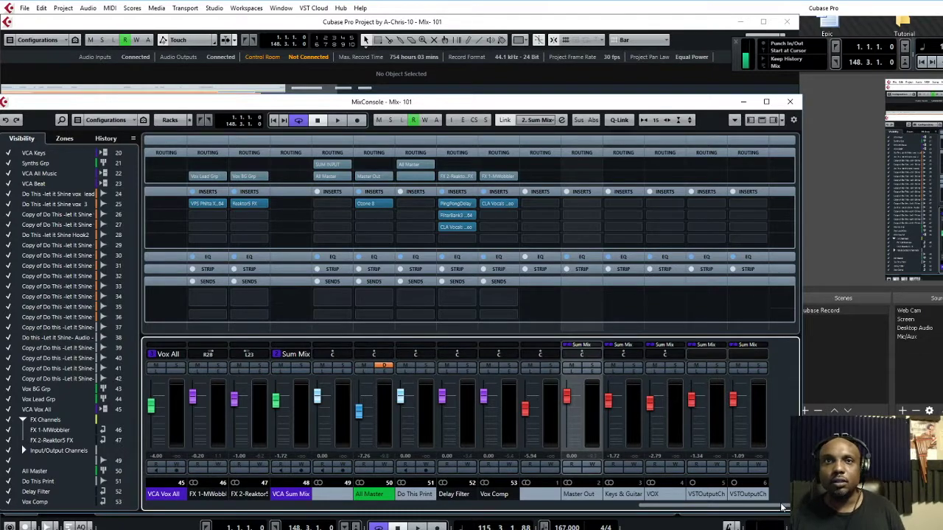
drag(759, 505, 247, 518)
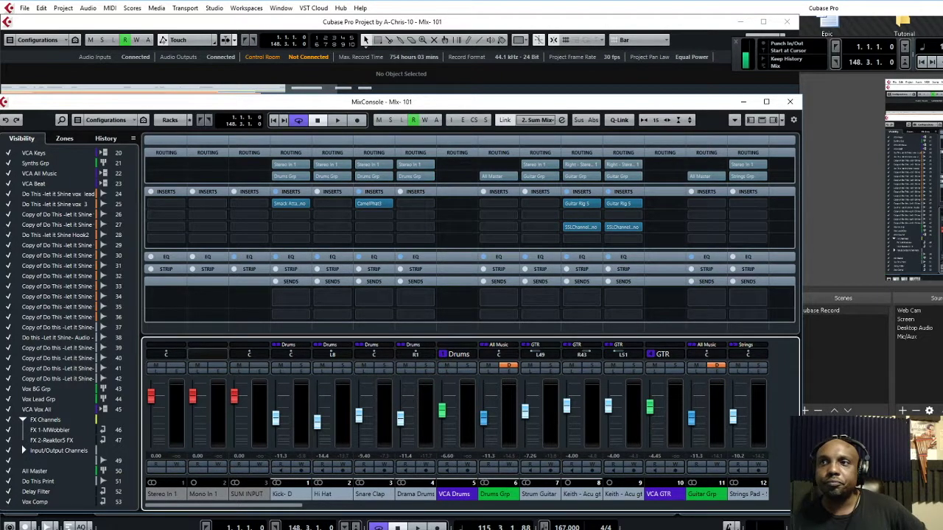
- Dismiss the Seagate Dashboard Agent warning and return to the MixConsole
key(alt+Tab)
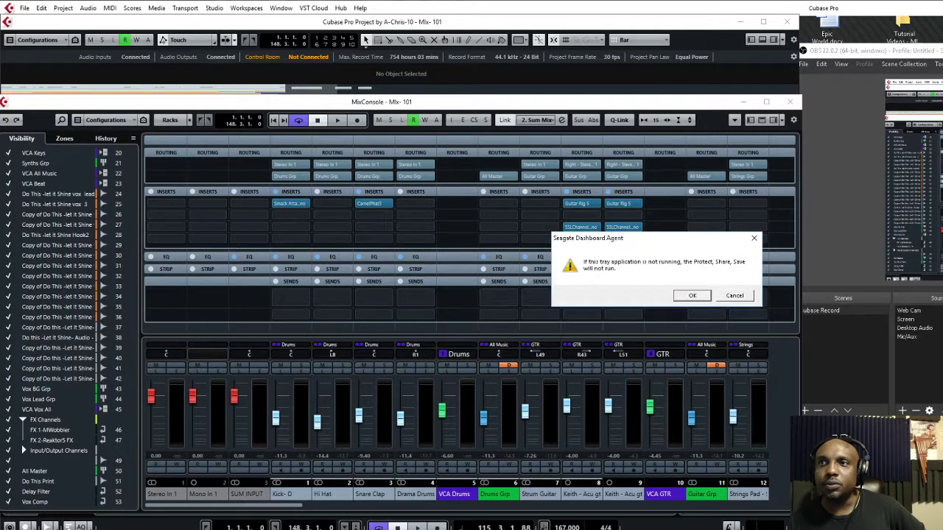
click(690, 296)
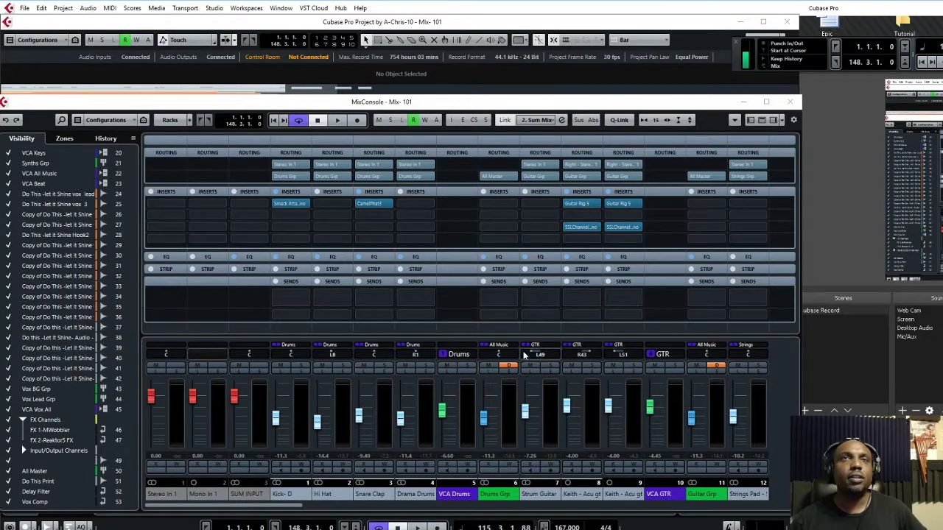
click(383, 103)
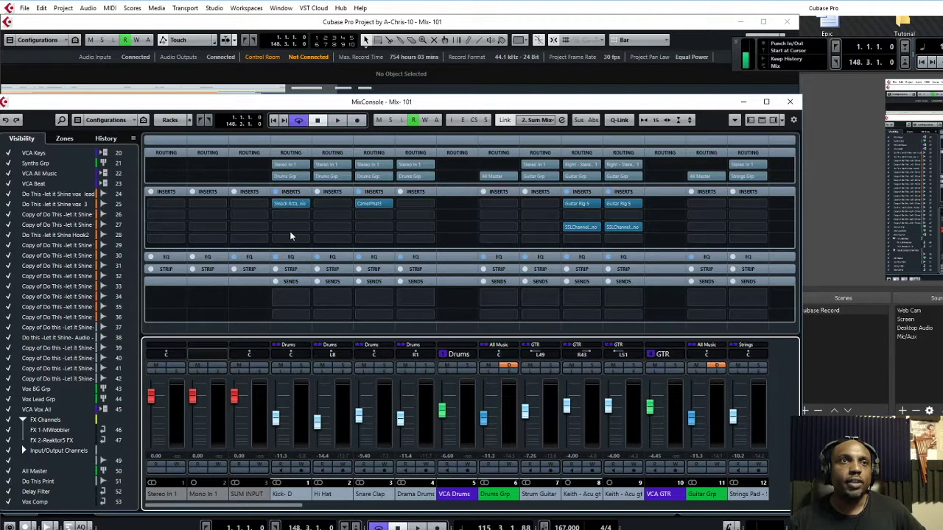
- Solo the Kick-D channel and review its Smack Attack Mono insert during playback, closing the plug-in window
click(290, 206)
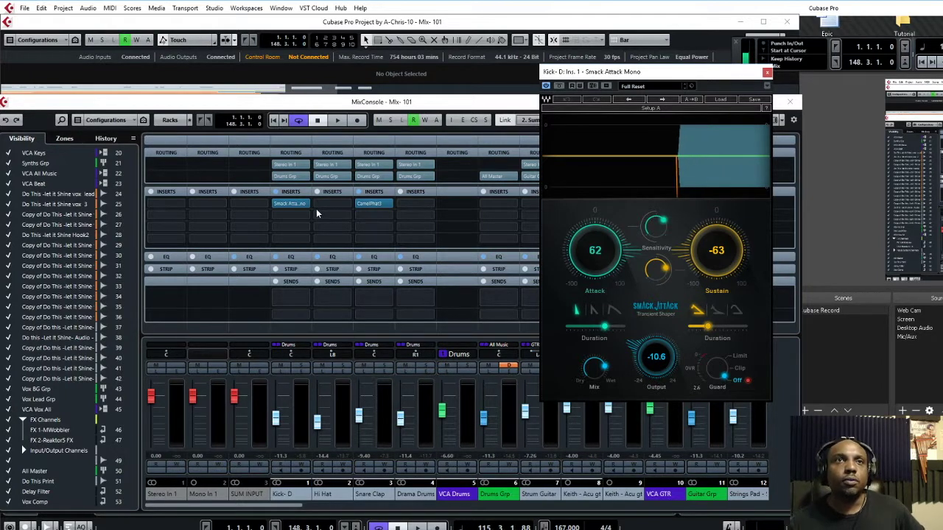
click(302, 366)
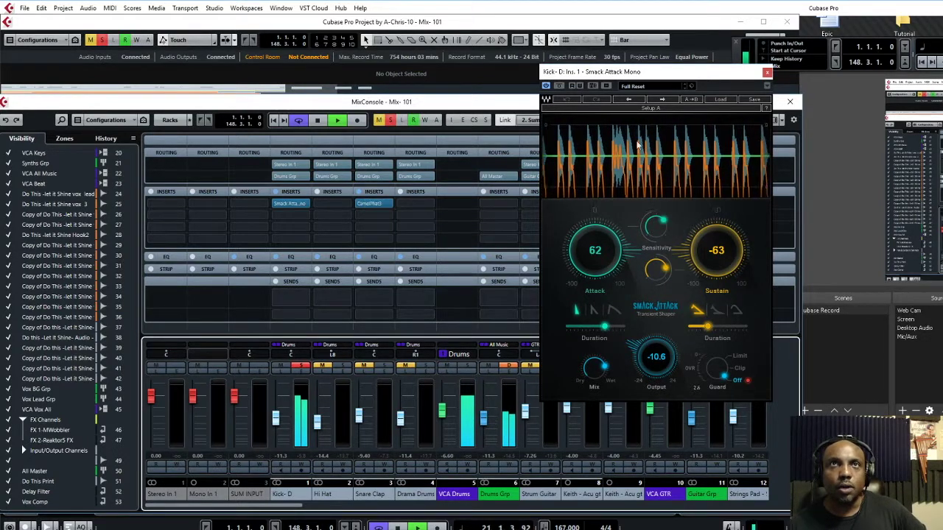
click(767, 73)
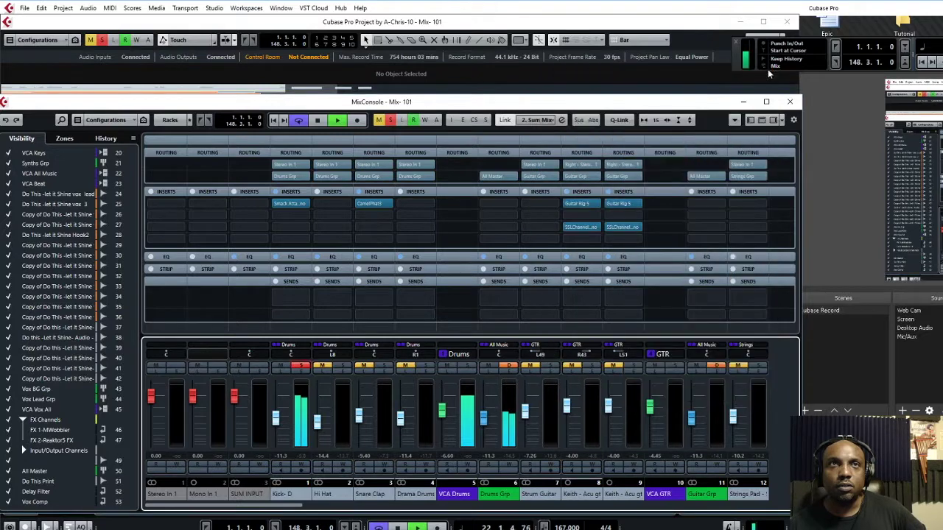
- Review the CamelPhat3 insert on Snare Clap and add the Snare Clap, Hi Hat and Drama Drums channels to the solo
click(374, 204)
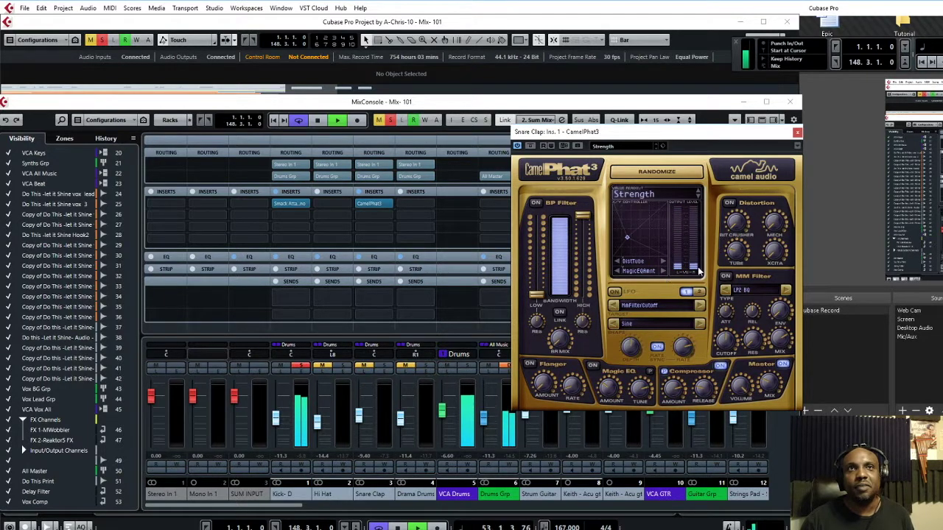
click(381, 367)
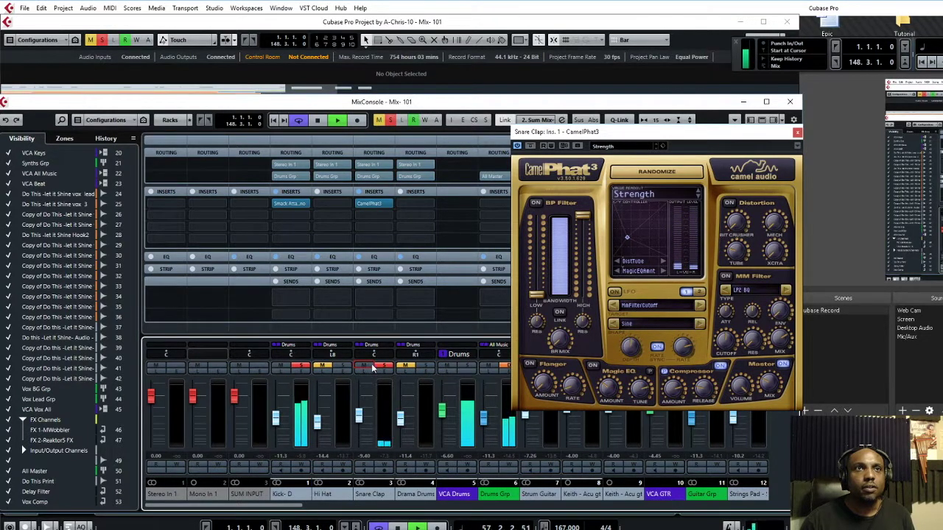
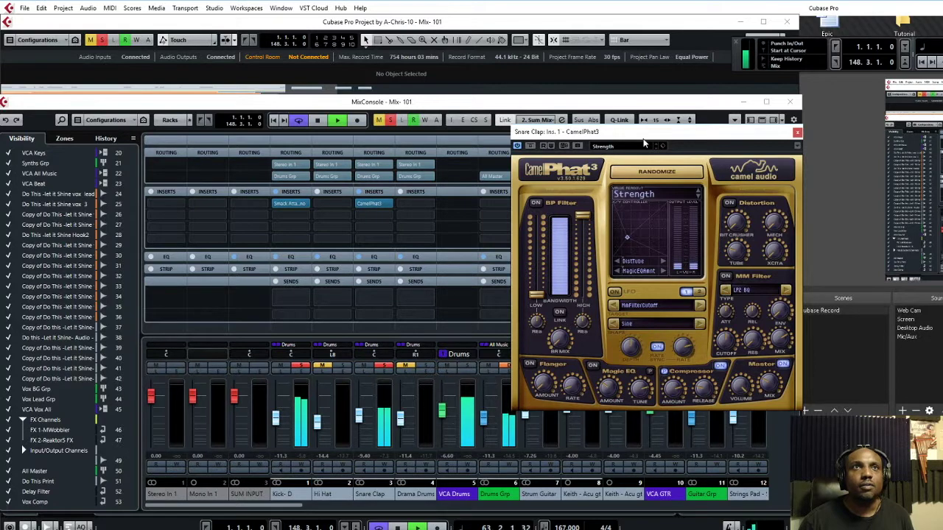
click(797, 132)
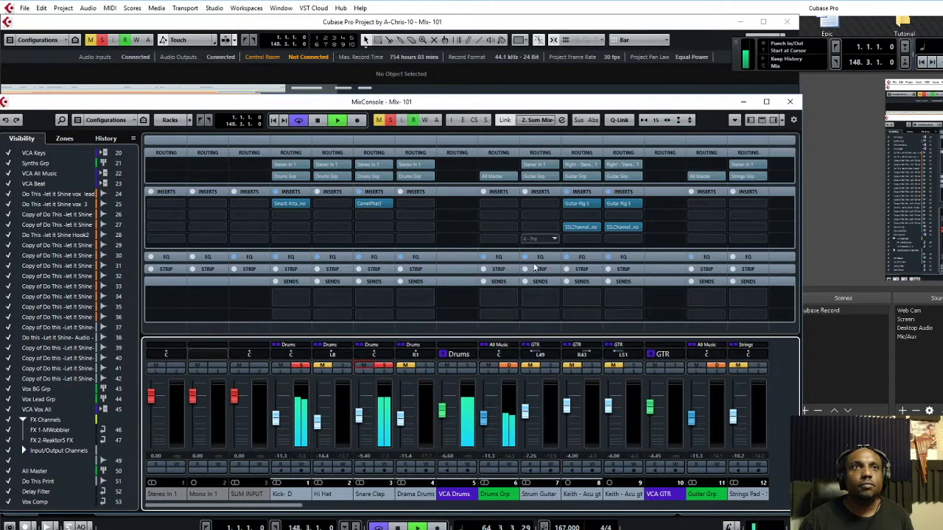
click(405, 366)
click(422, 366)
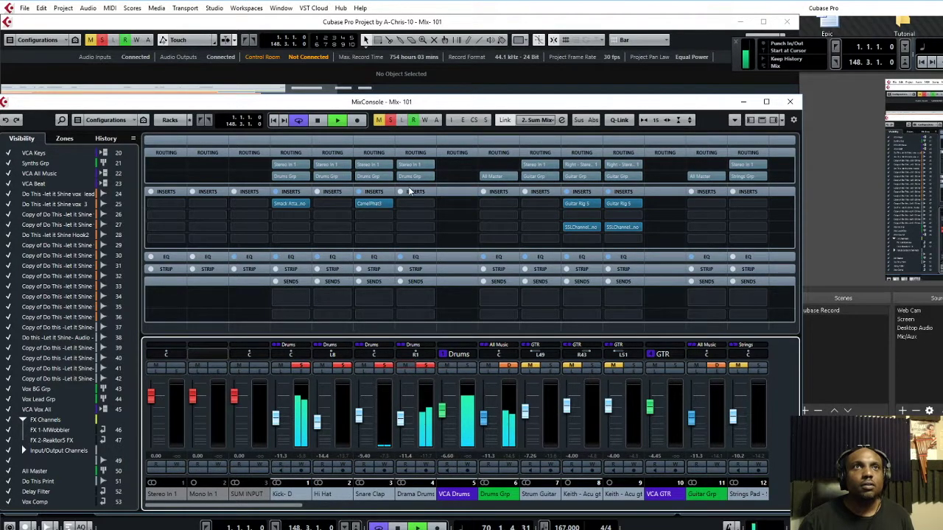
- Load the API-2500 Stereo compressor from the Dynamics category into the first insert slot of Drums Grp and reposition its window
click(512, 203)
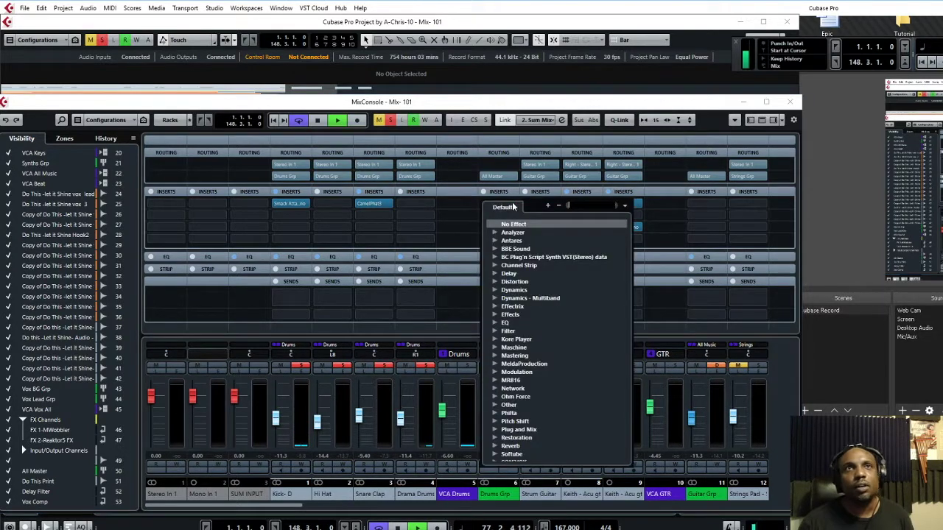
click(495, 267)
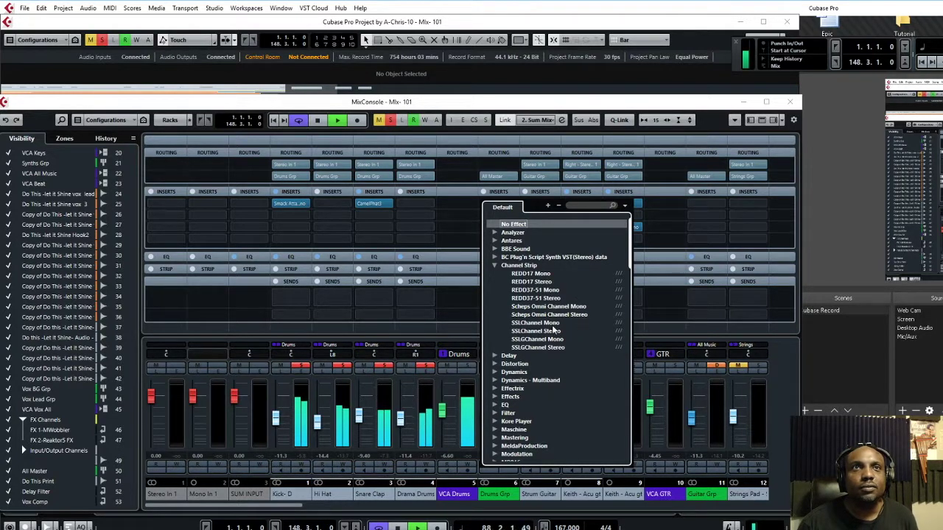
click(498, 267)
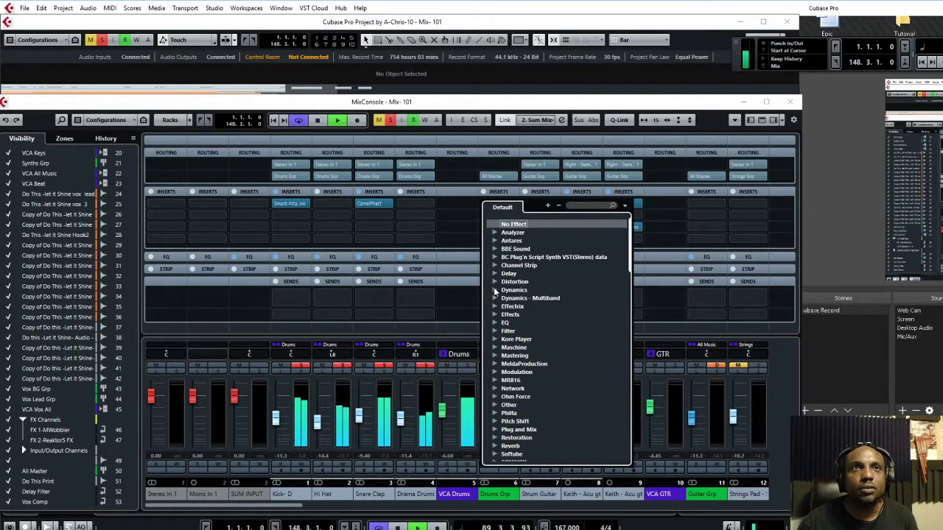
click(495, 290)
scroll(557, 352, down, 2)
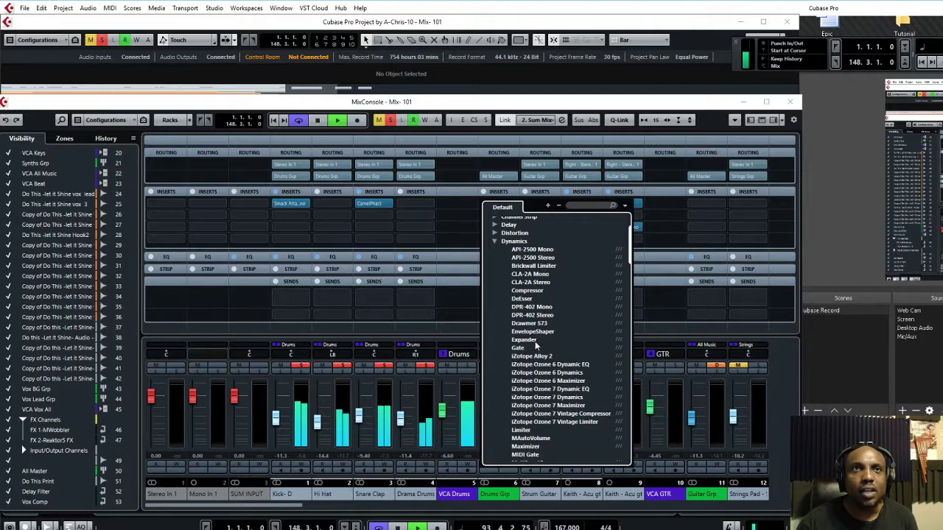
scroll(536, 342, down, 12)
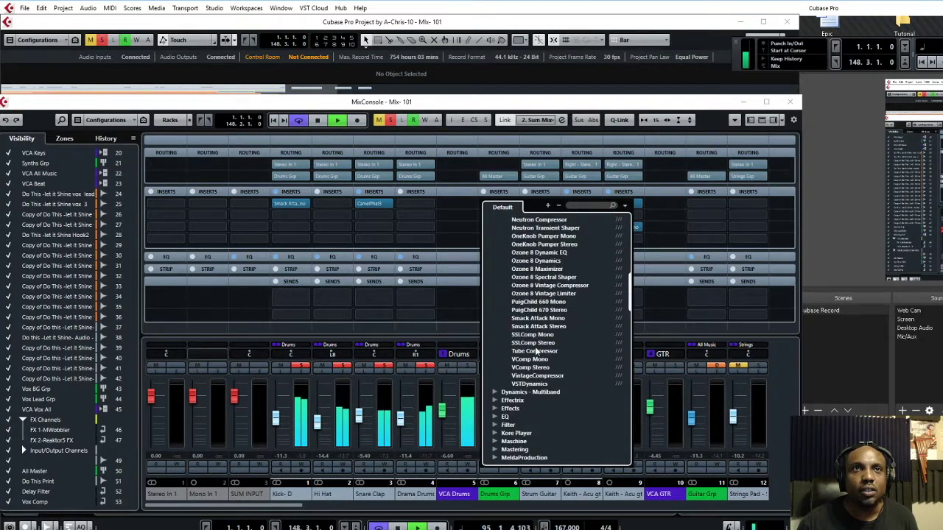
scroll(547, 374, up, 2)
scroll(547, 374, up, 10)
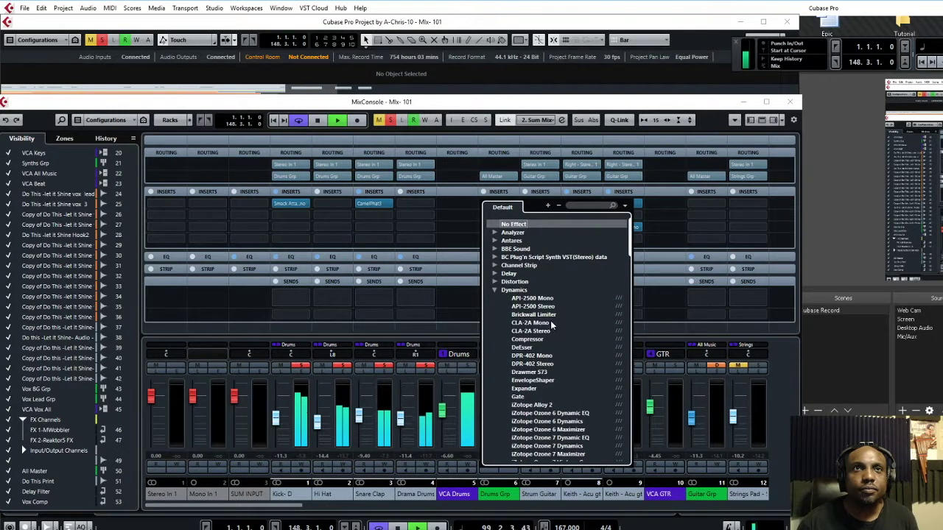
click(548, 308)
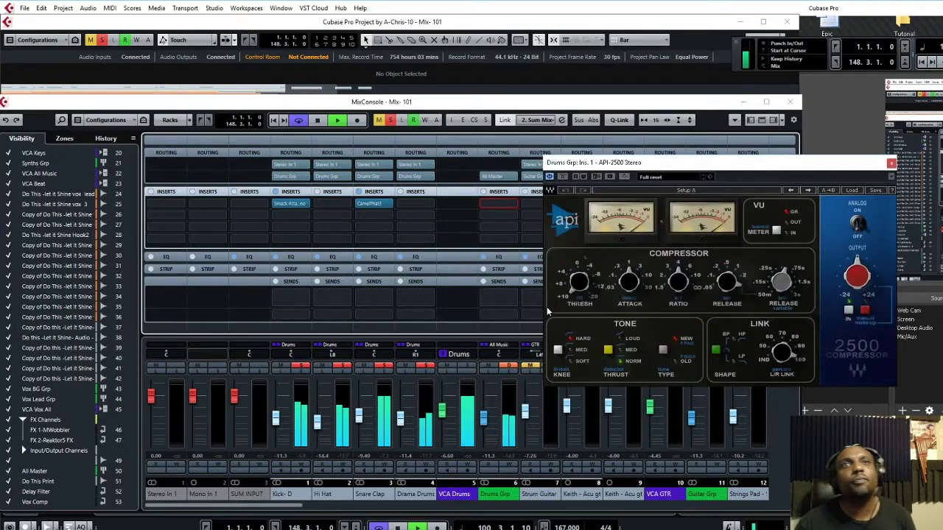
drag(648, 164, 563, 234)
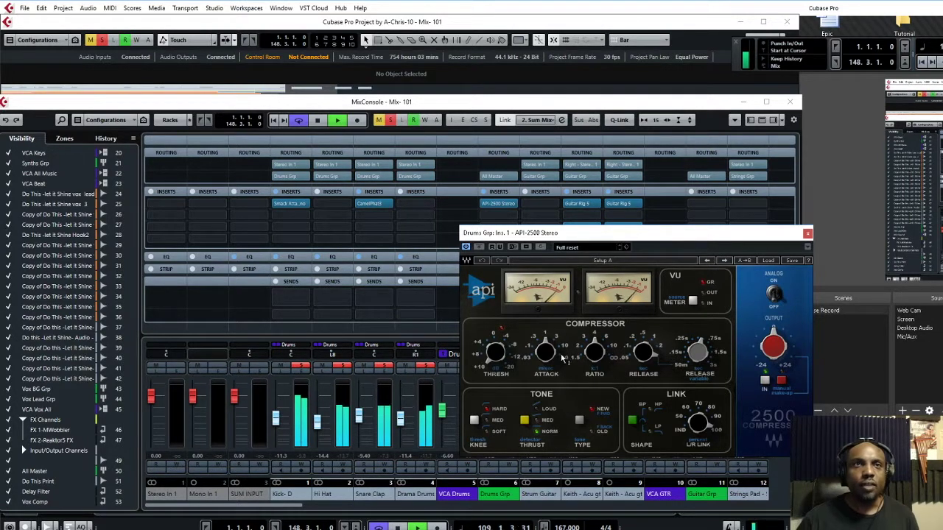
- Adjust the threshold, attack and ratio of the API-2500 compressor on Drums Grp
mouse_move(498, 354)
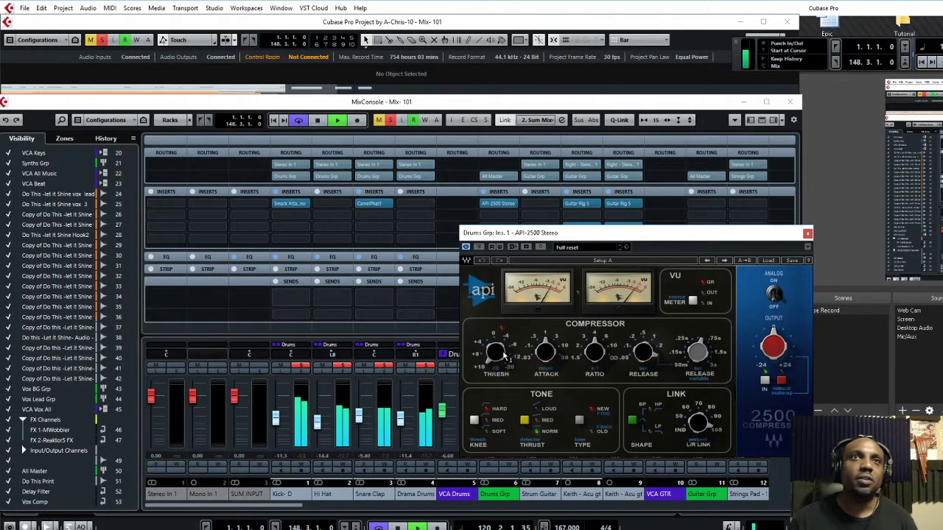
mouse_move(495, 352)
mouse_down()
mouse_move(493, 373)
mouse_move(495, 351)
mouse_up()
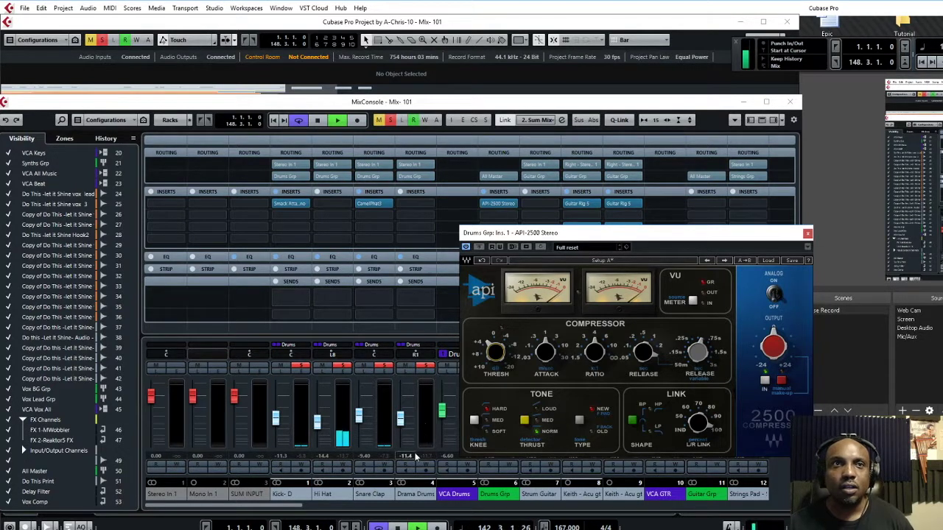
click(497, 355)
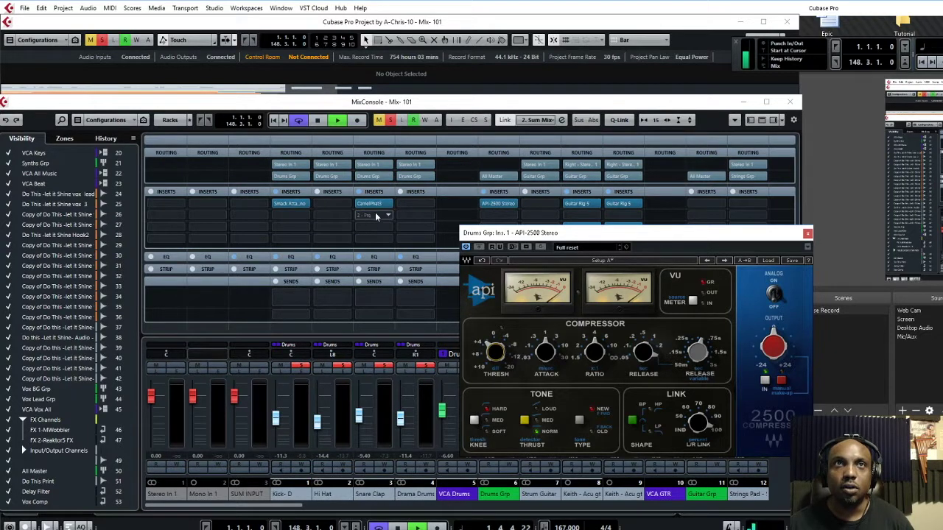
mouse_move(550, 357)
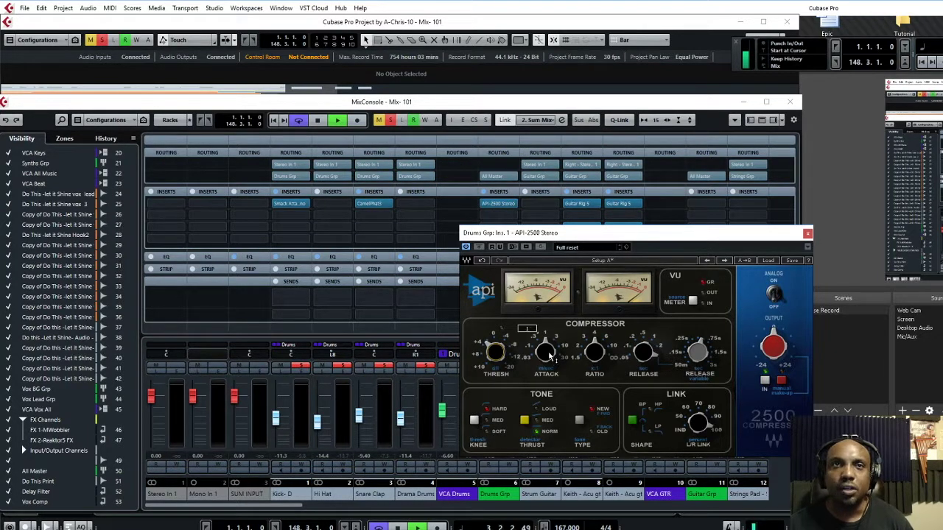
drag(550, 357, 550, 342)
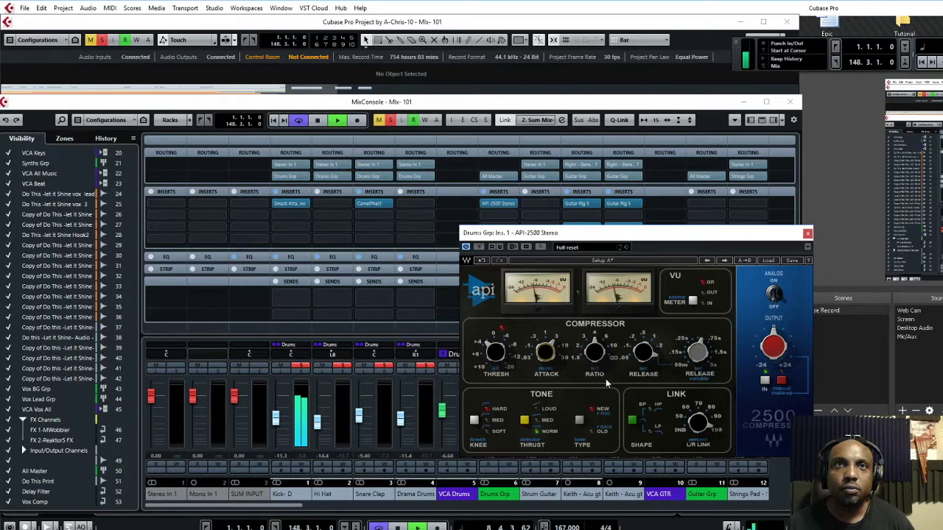
drag(594, 354, 593, 355)
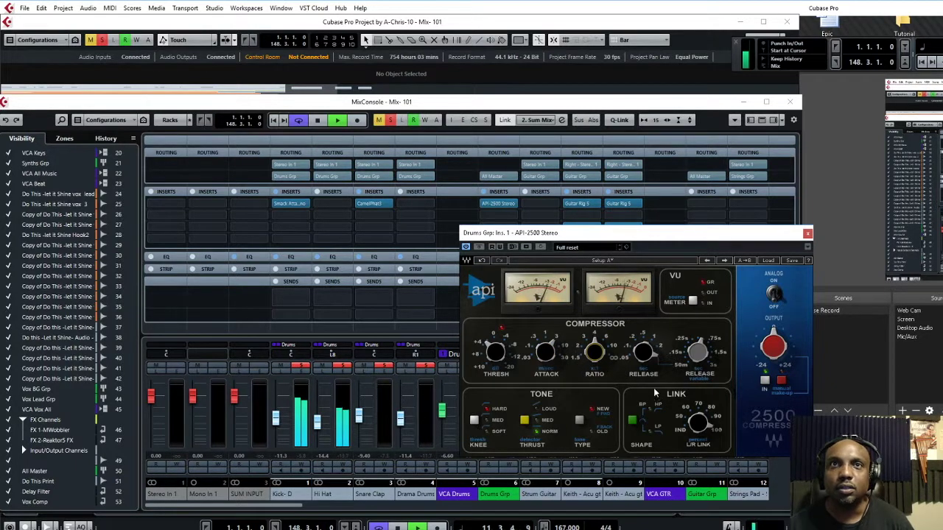
- Change the API-2500 release from variable to a fixed release time
mouse_move(649, 359)
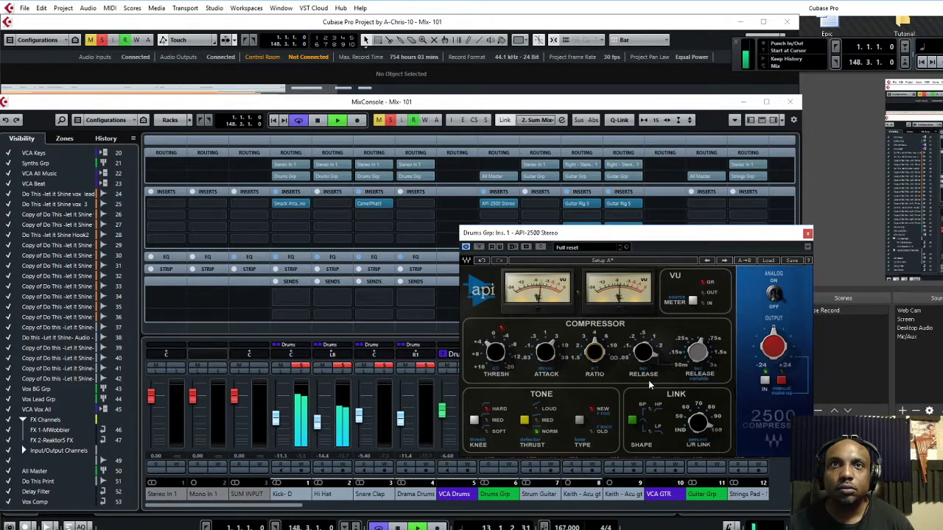
drag(644, 354, 644, 363)
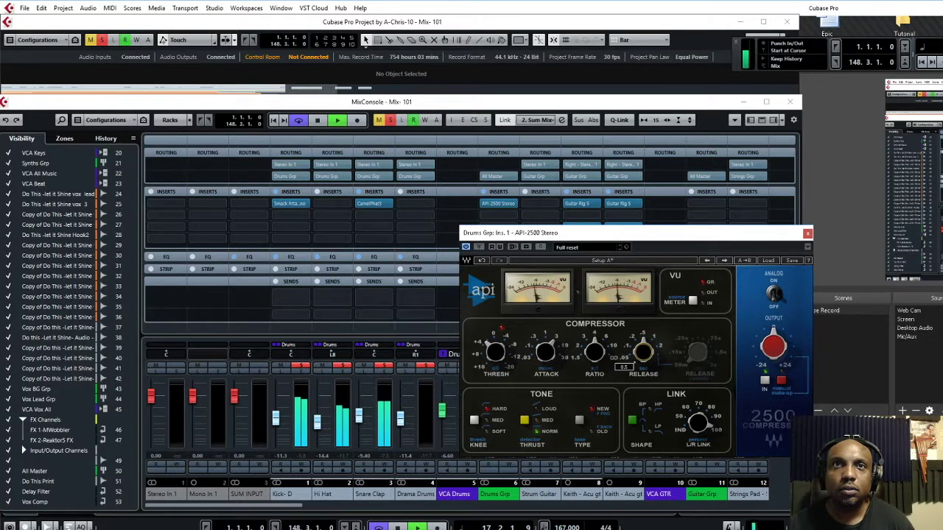
drag(643, 363, 643, 366)
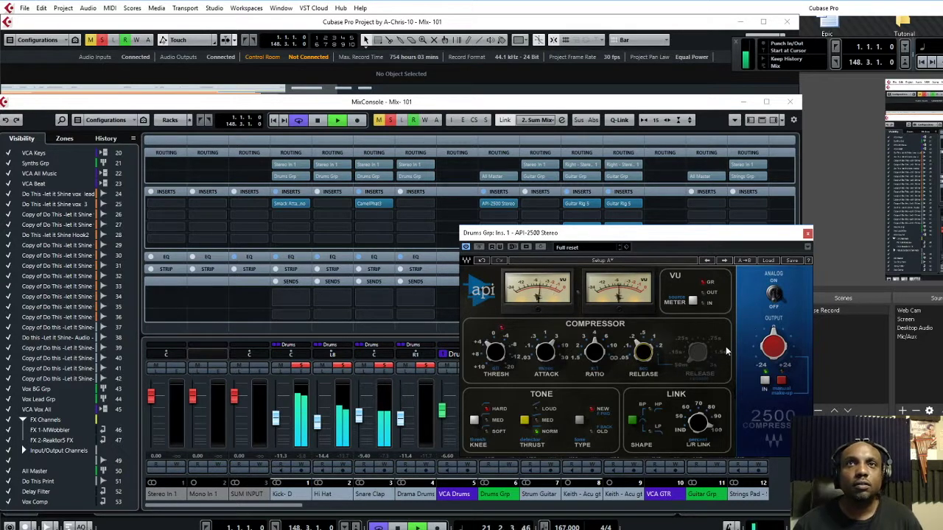
- Toggle the API-2500's Analog switch and set the tone section's knee to Soft and thrust to Loud
click(774, 294)
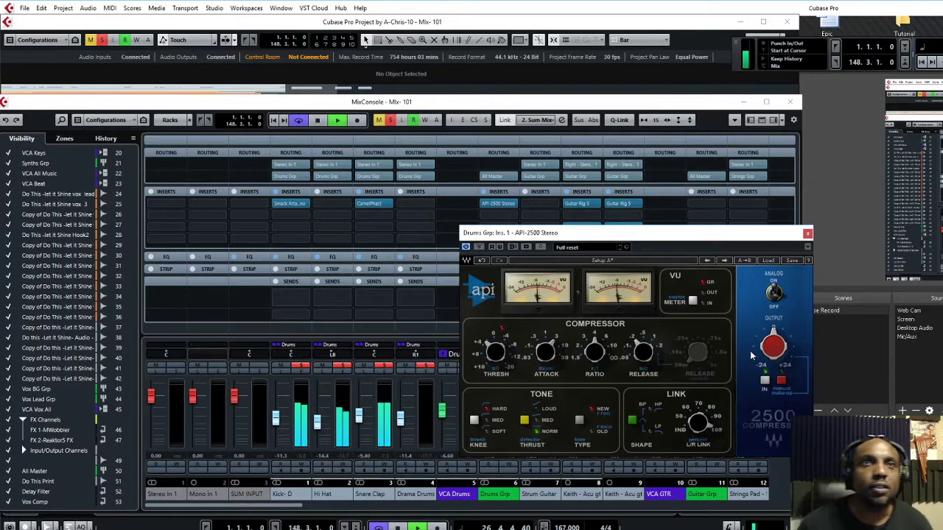
click(475, 422)
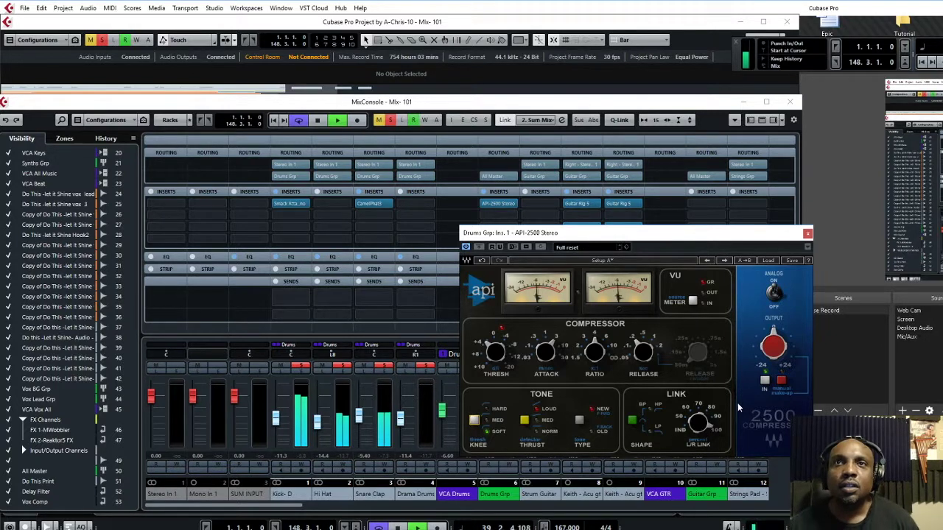
mouse_move(763, 352)
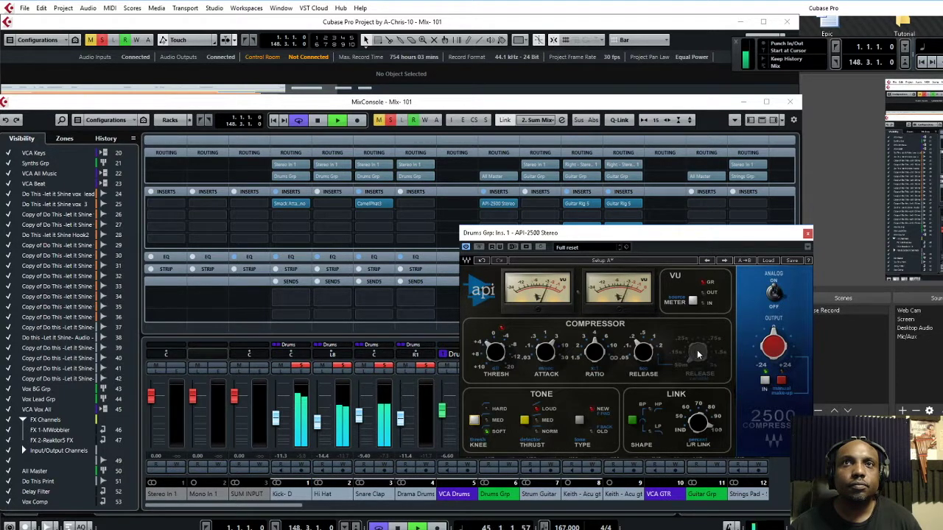
- Try raising the API-2500 output gain on Drums Grp to 4.7 and return it to 0
drag(758, 346, 759, 353)
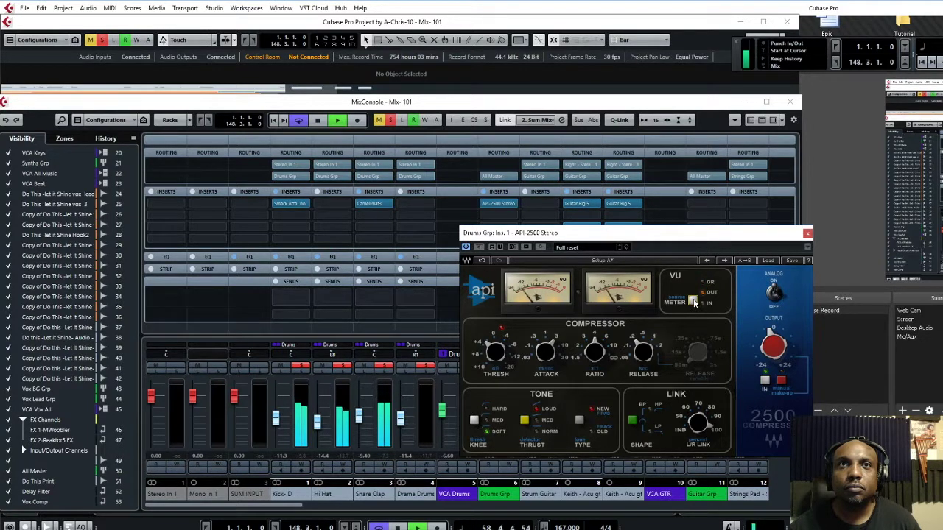
click(769, 346)
drag(770, 346, 770, 338)
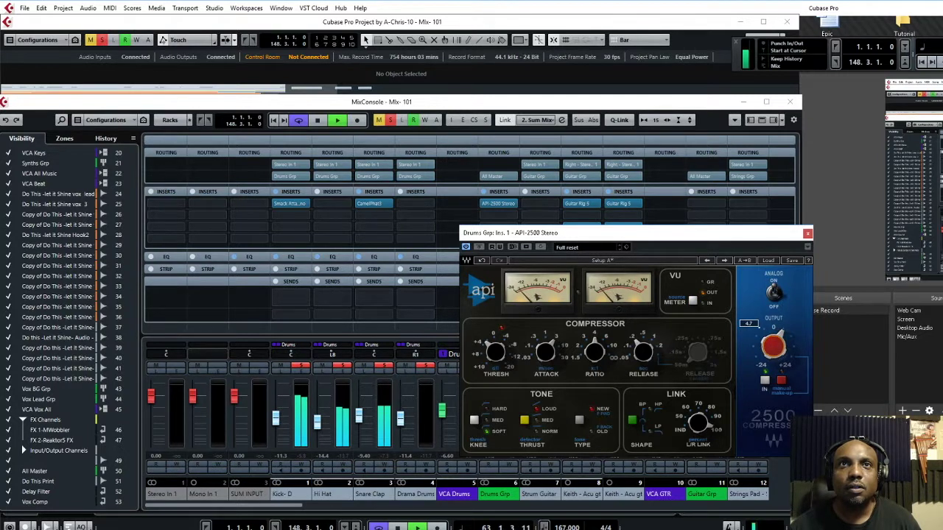
drag(770, 339, 774, 353)
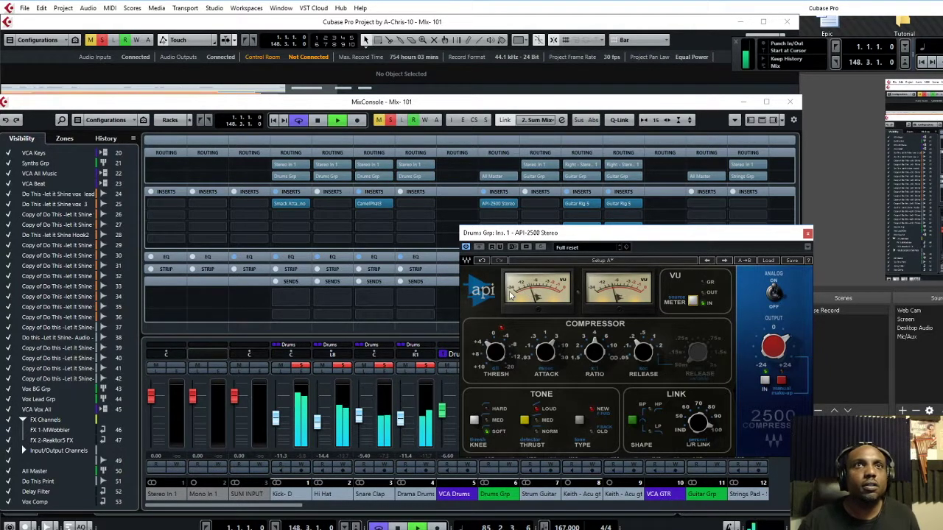
- Compare Drums Grp with the API-2500 bypassed and active, moving the plug-in window aside to reveal the group's level meter
click(479, 247)
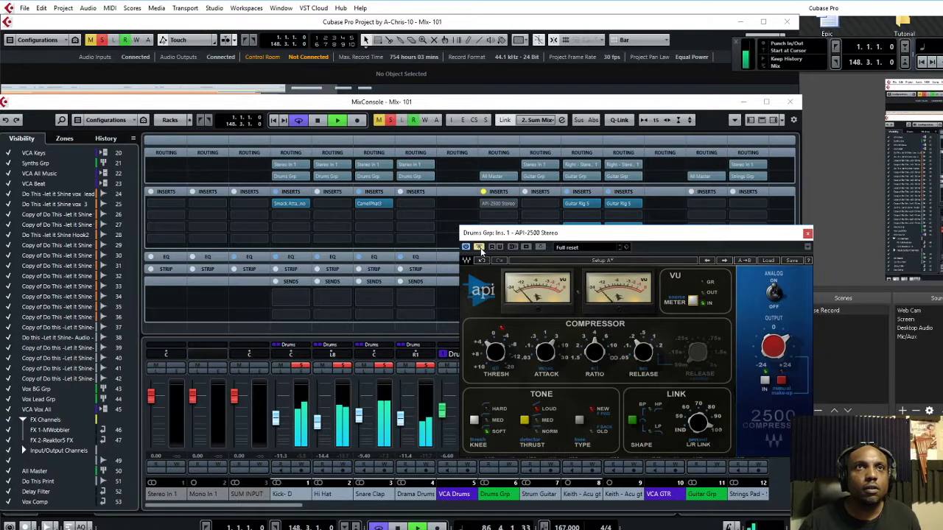
click(479, 248)
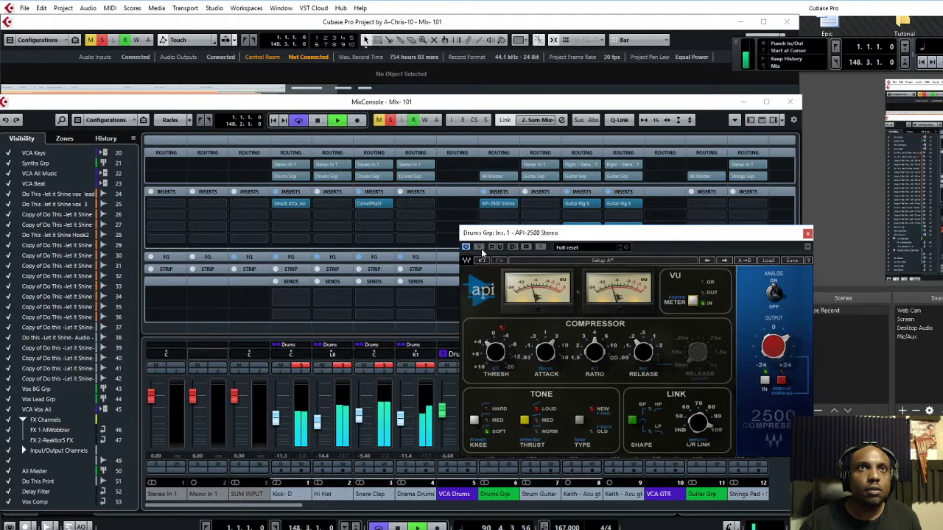
click(479, 248)
drag(505, 236, 676, 212)
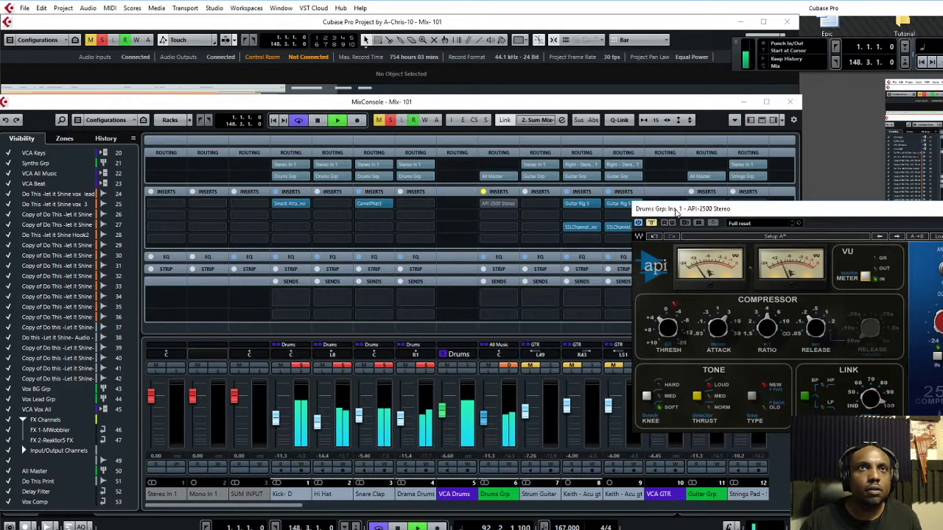
click(651, 224)
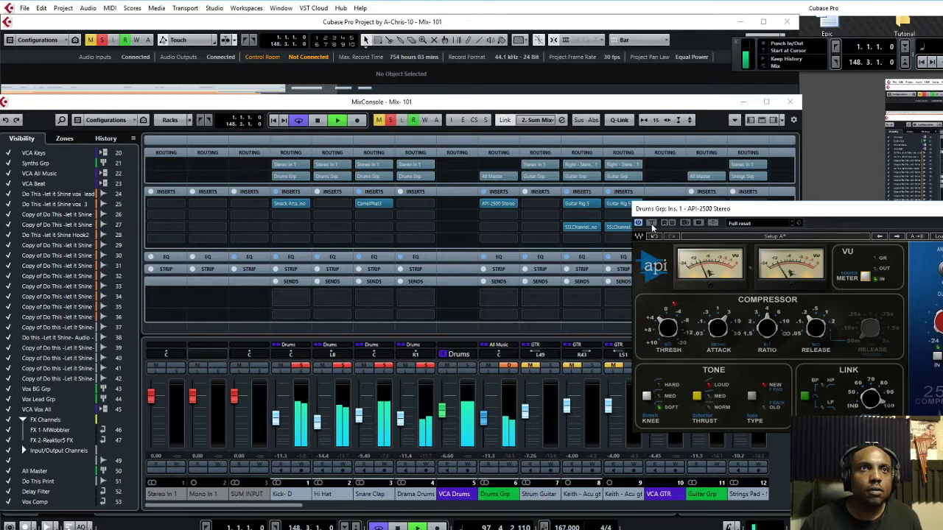
- Adjust the Hi Hat fader slightly and set the API-2500's attack to 1 and thrust to Med
drag(317, 421, 319, 425)
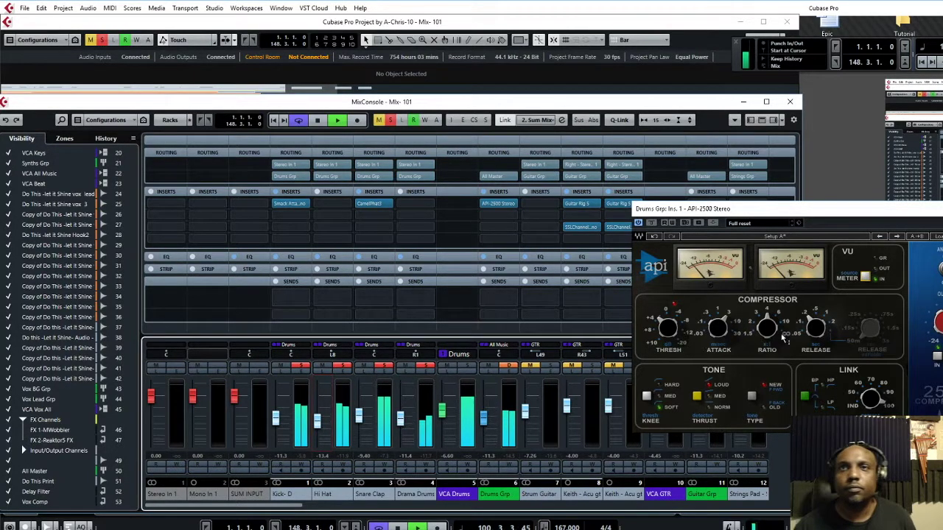
drag(732, 337, 733, 330)
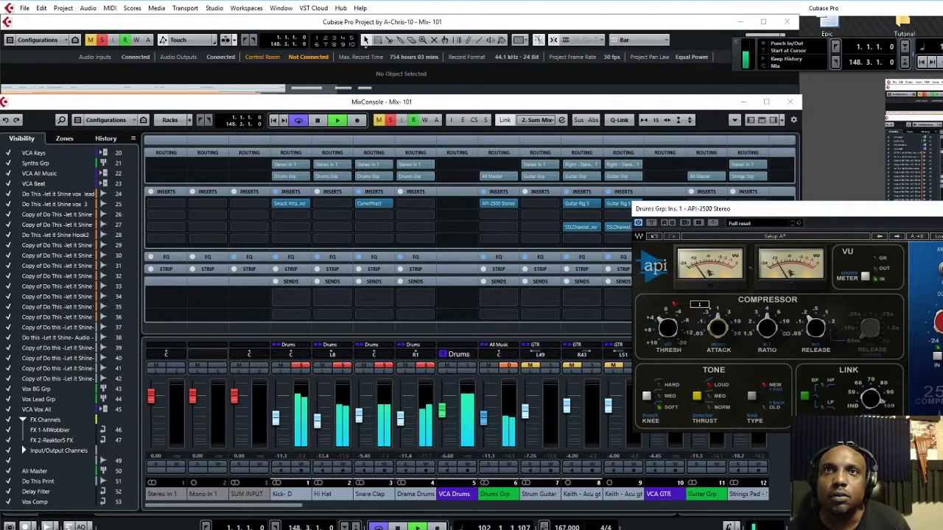
mouse_move(771, 341)
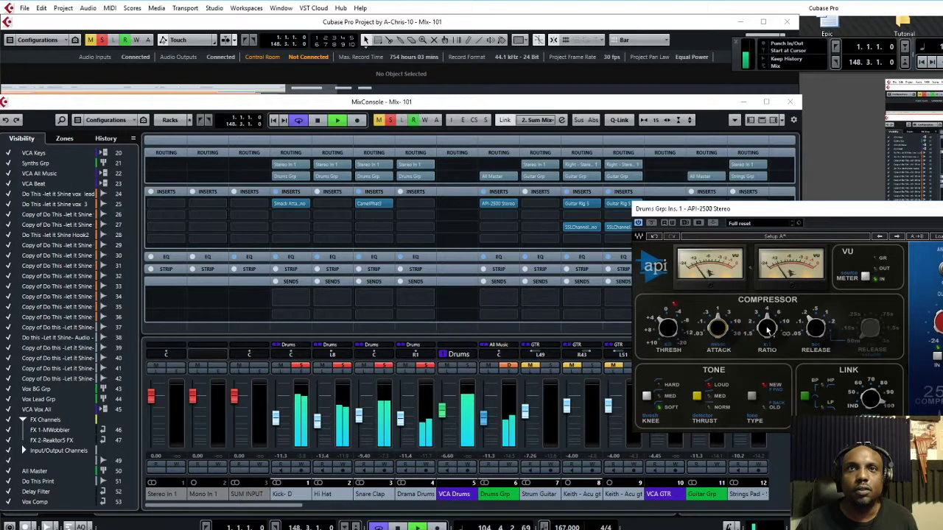
mouse_move(669, 331)
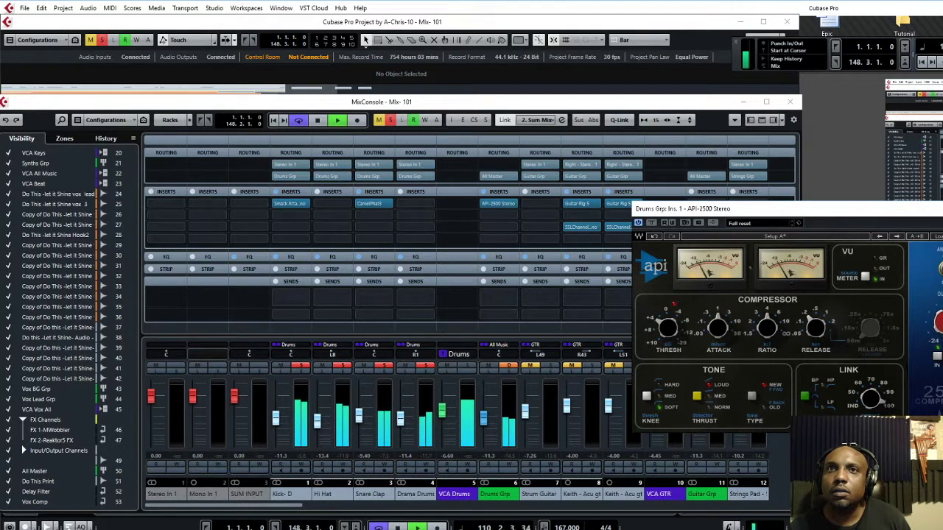
click(695, 398)
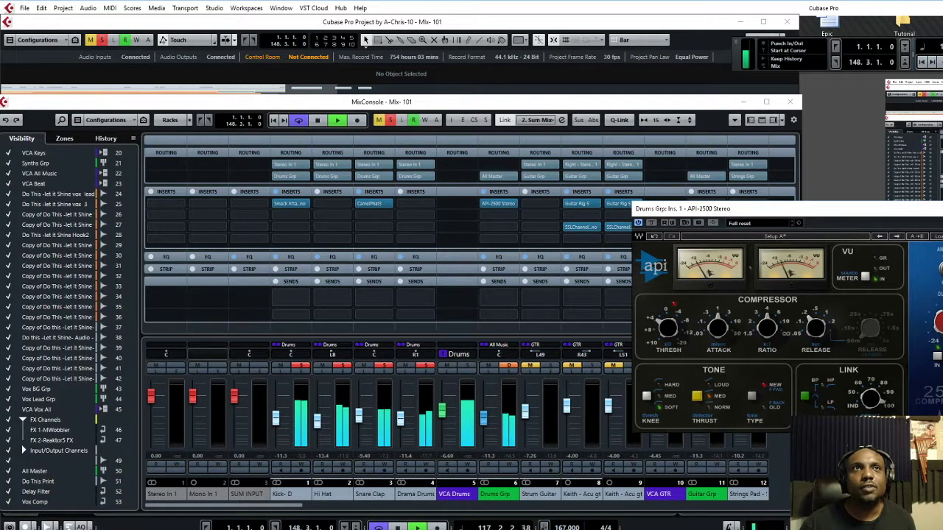
- Bring the MixConsole forward and unsolo the Drama Drums, Snare Clap, Hi Hat and Kick- D channels
click(322, 402)
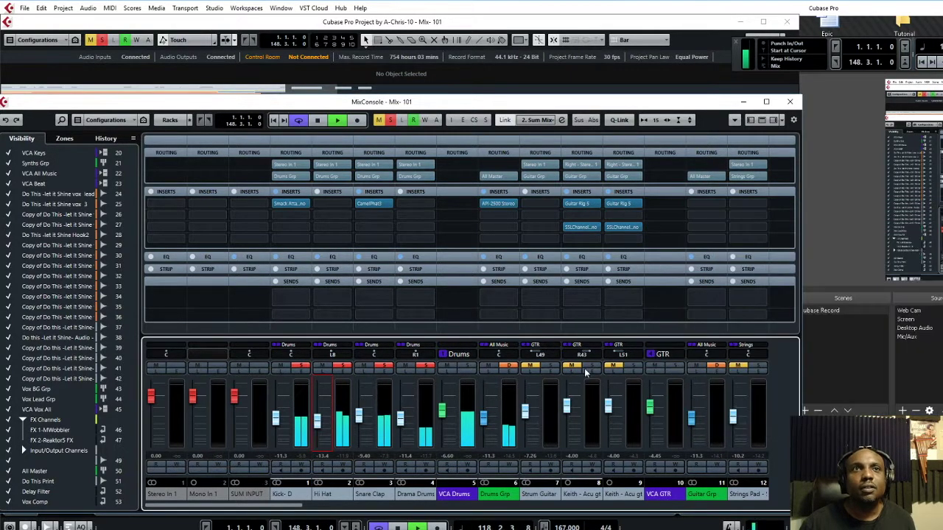
click(424, 366)
click(383, 366)
click(343, 366)
click(301, 366)
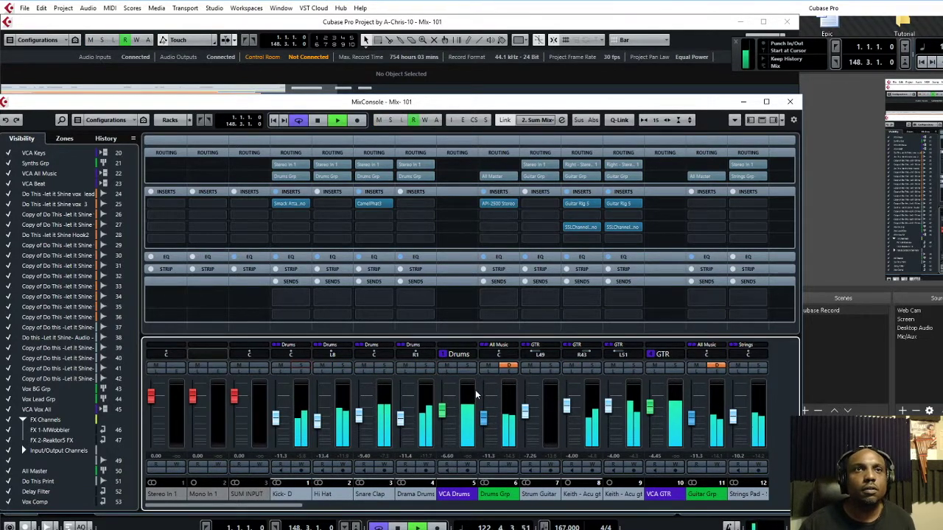
- Raise the Drums Grp fader to about -6.36 dB
scroll(488, 425, up, 3)
scroll(487, 424, up, 2)
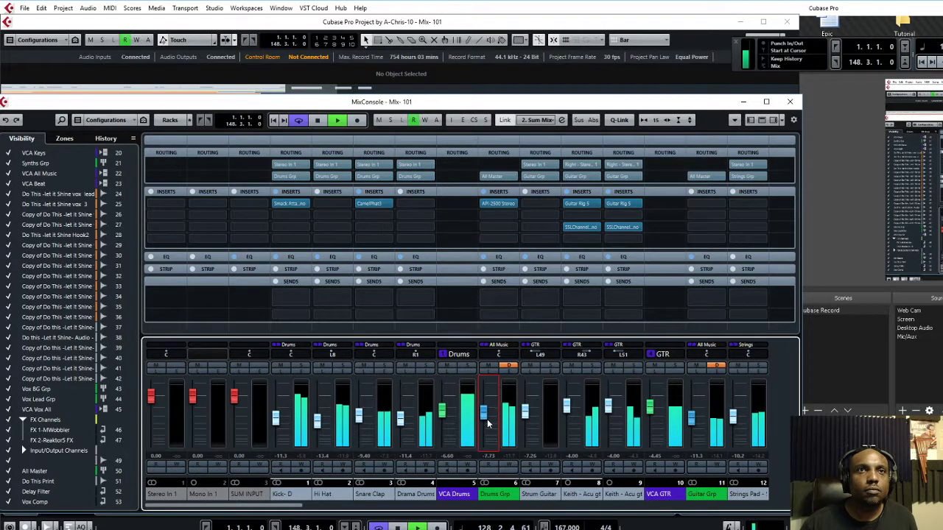
scroll(487, 422, up, 2)
scroll(488, 422, up, 1)
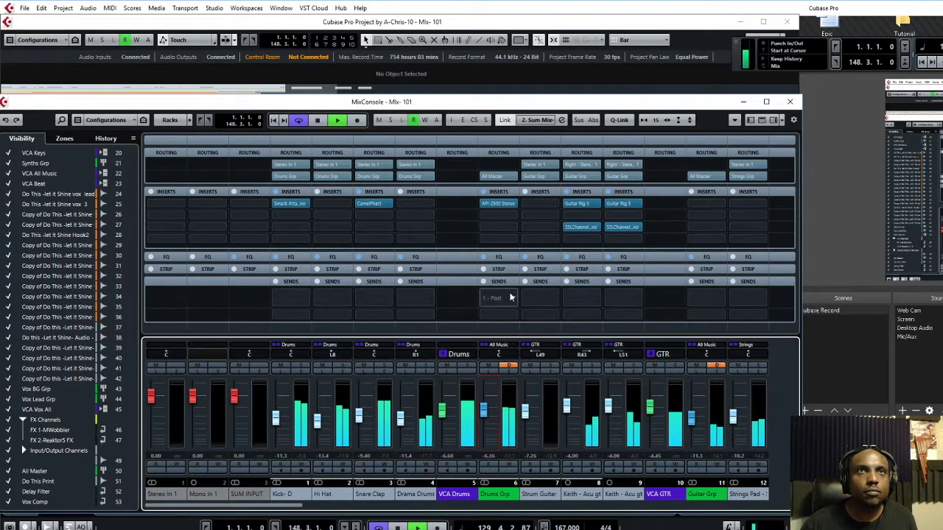
- Reopen the API-2500 on Drums Grp, set its knee to Med, try other thrust modes and switch the VU meter source
click(494, 202)
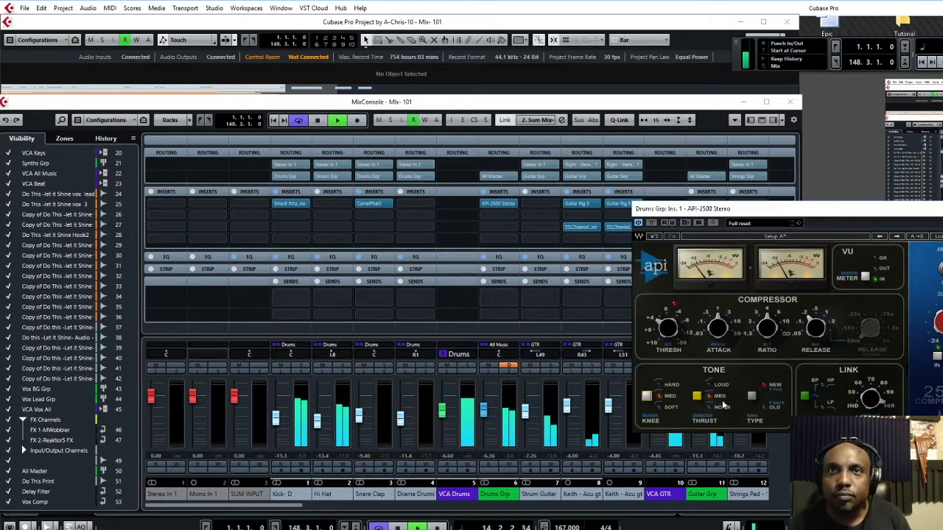
click(695, 398)
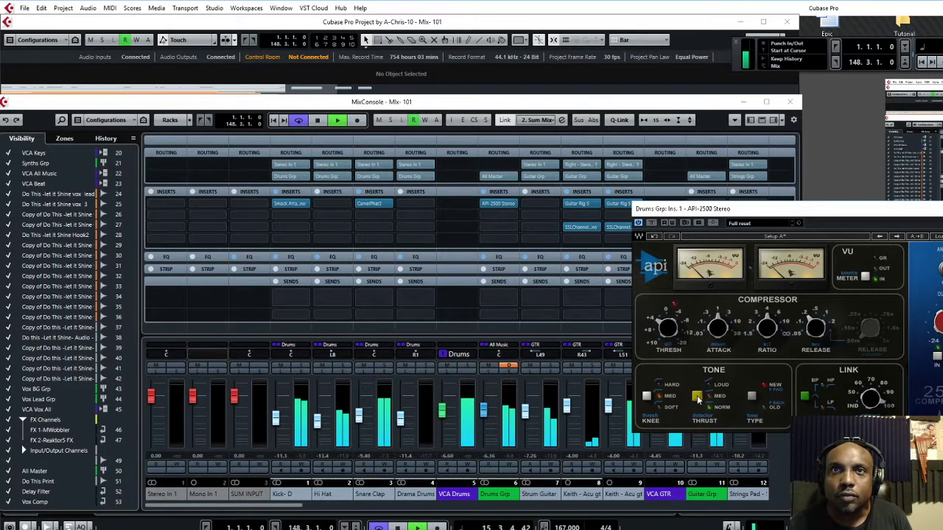
click(696, 398)
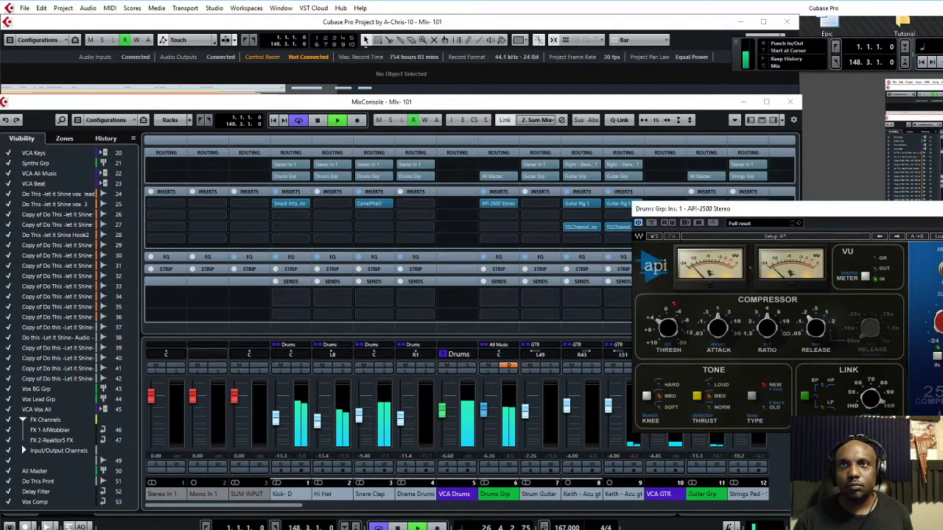
click(866, 277)
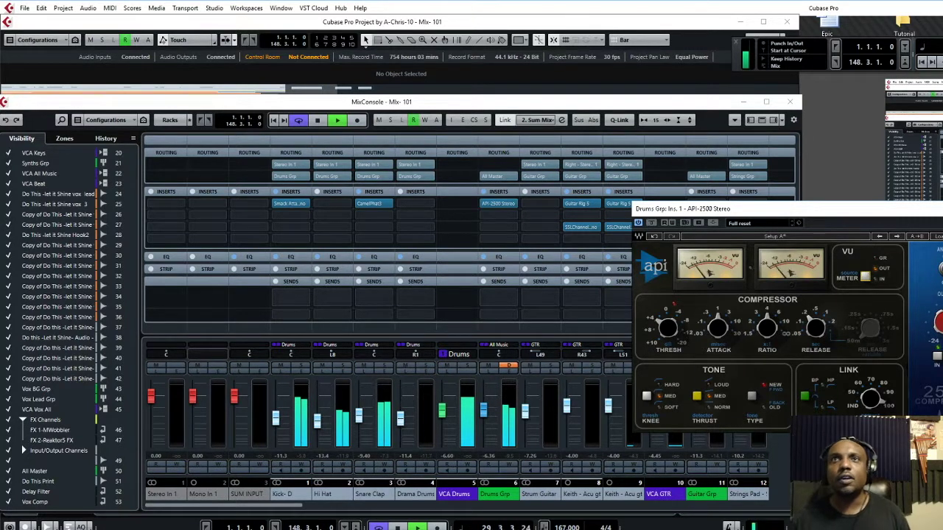
click(498, 203)
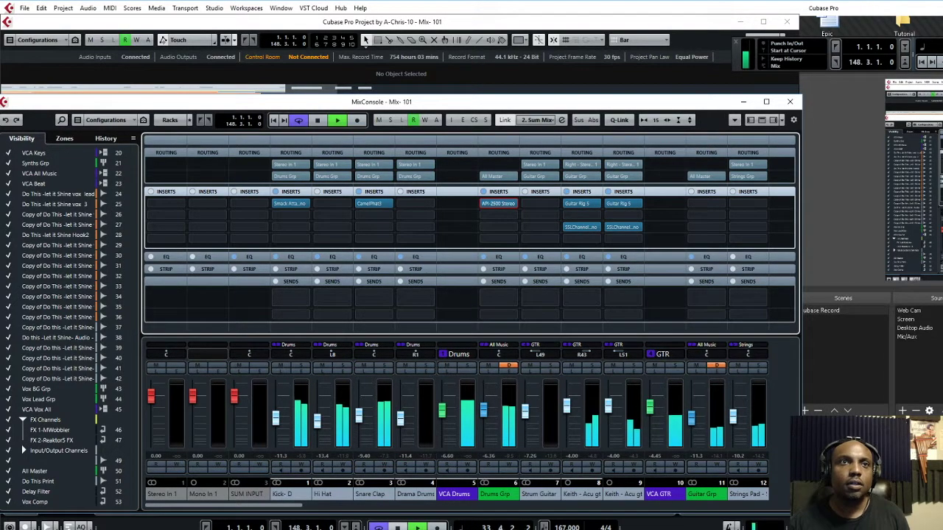
- Bring the guitar channels into view in the MixConsole with playback stopped and open the SSLChannel Mono insert on acoustic guitar channel 8
key(F3)
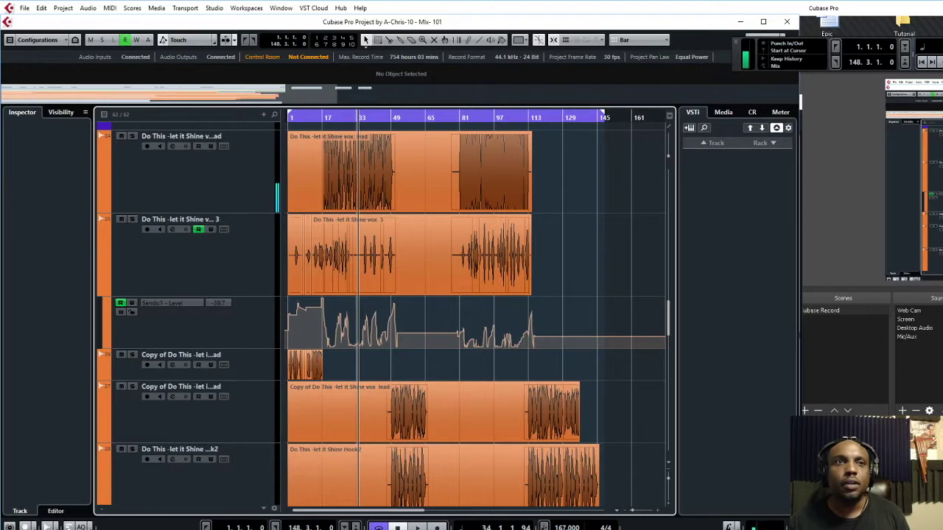
click(291, 508)
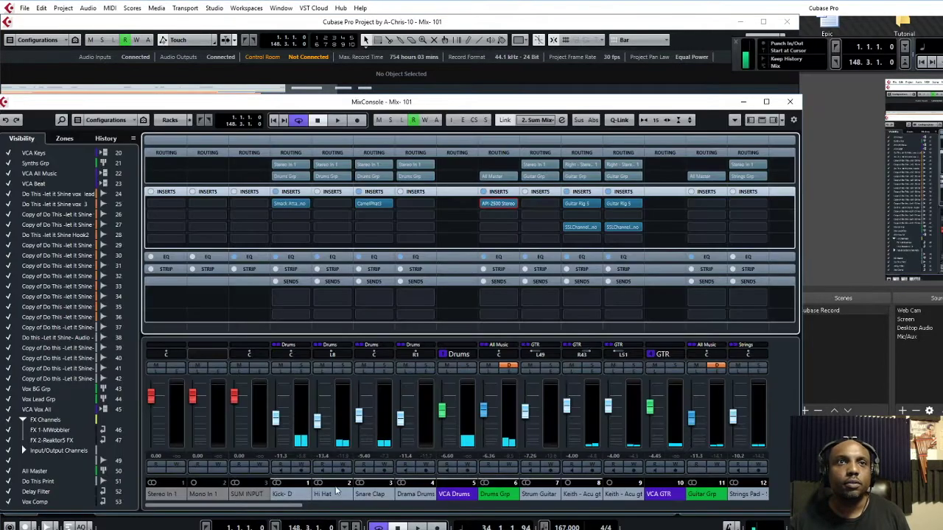
drag(295, 508, 333, 507)
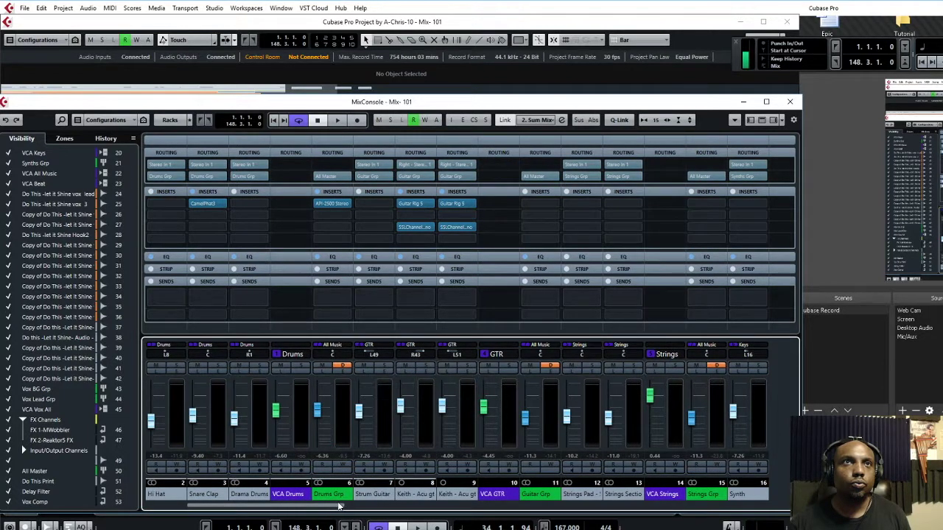
drag(341, 505, 349, 506)
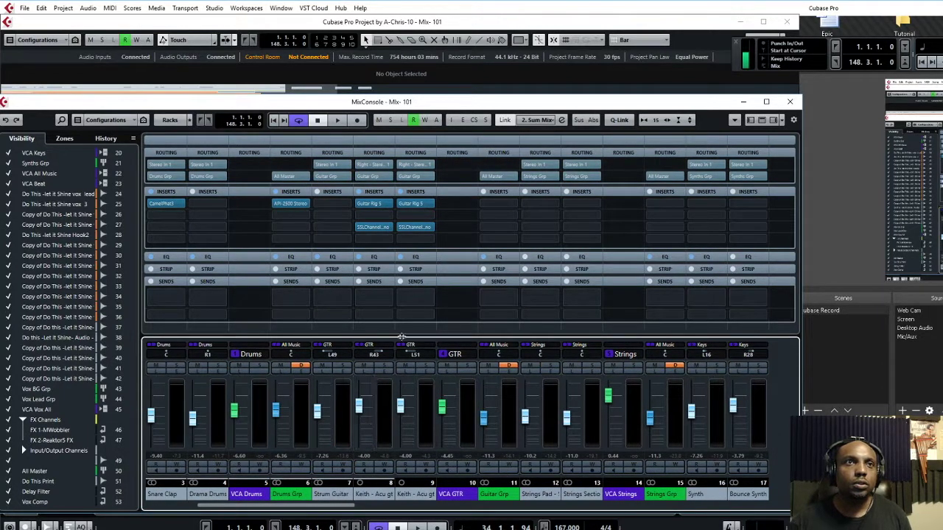
click(374, 227)
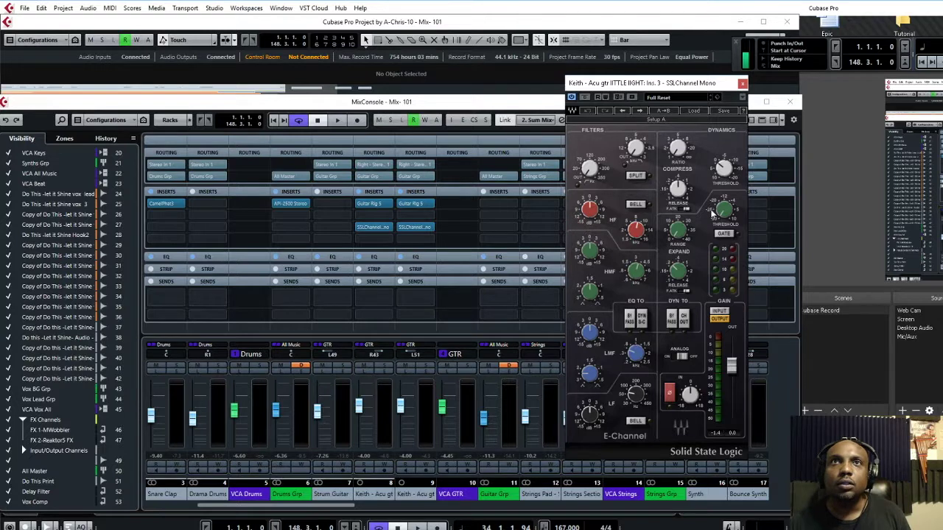
- Start playback and solo acoustic guitar channels 8 and 9
key(space)
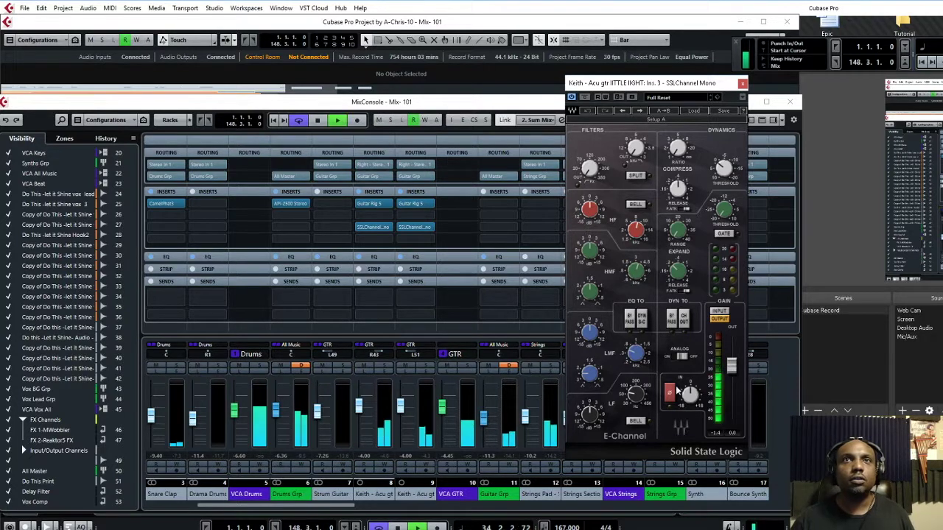
click(384, 366)
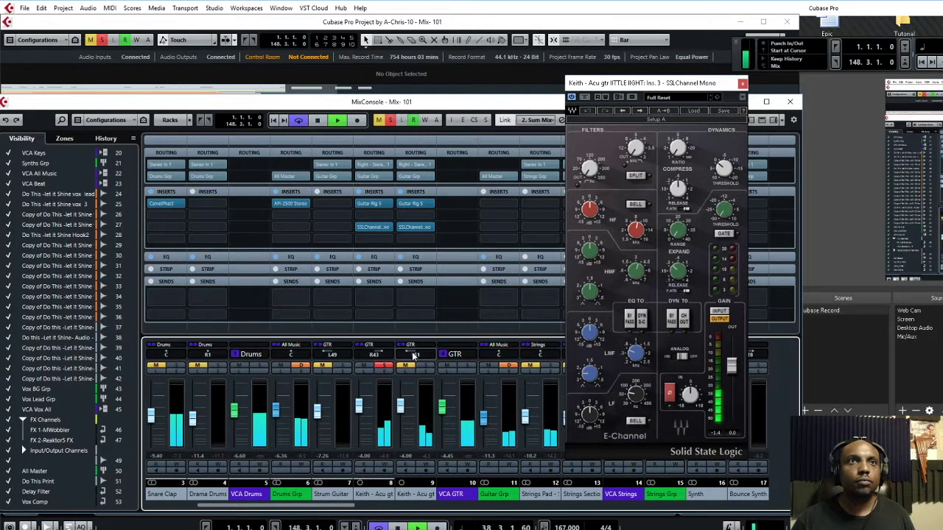
click(426, 366)
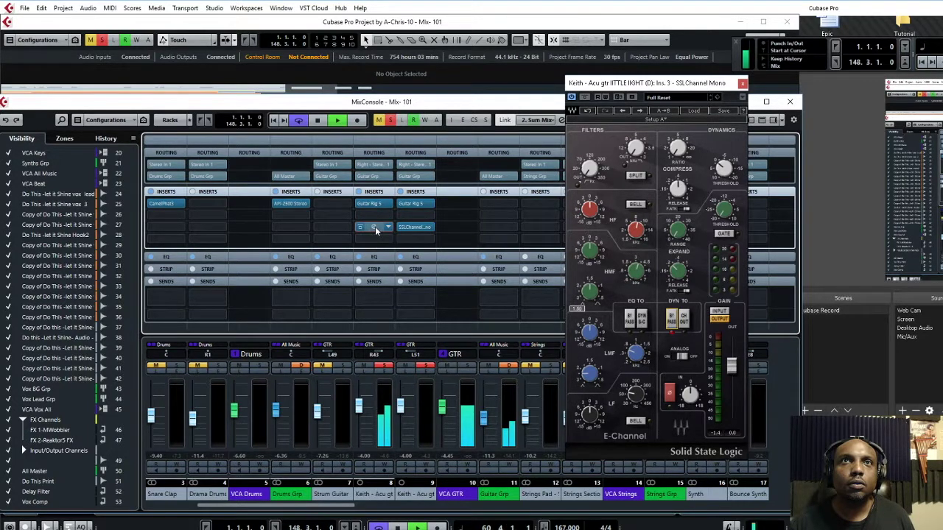
- Bypass the dynamics section of the SSLChannel on acoustic guitar channel 8 and close its editor
click(375, 228)
click(672, 317)
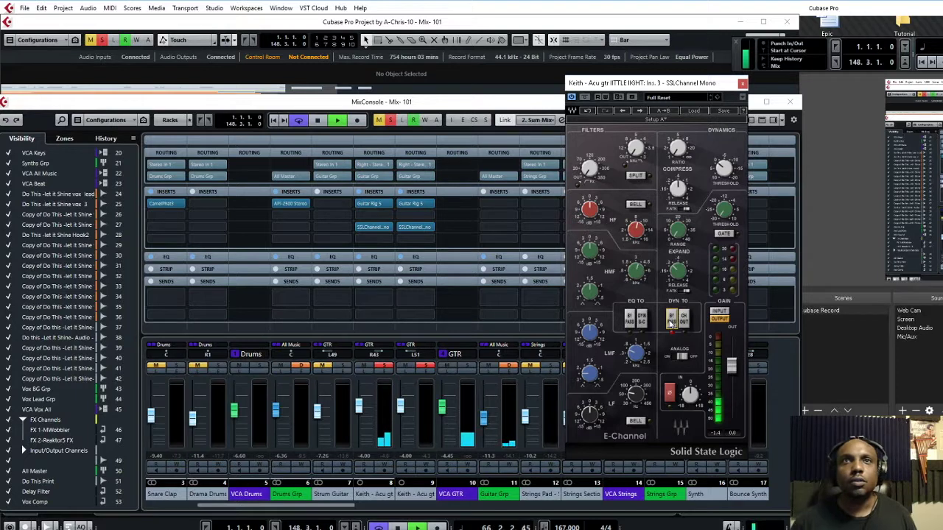
click(743, 84)
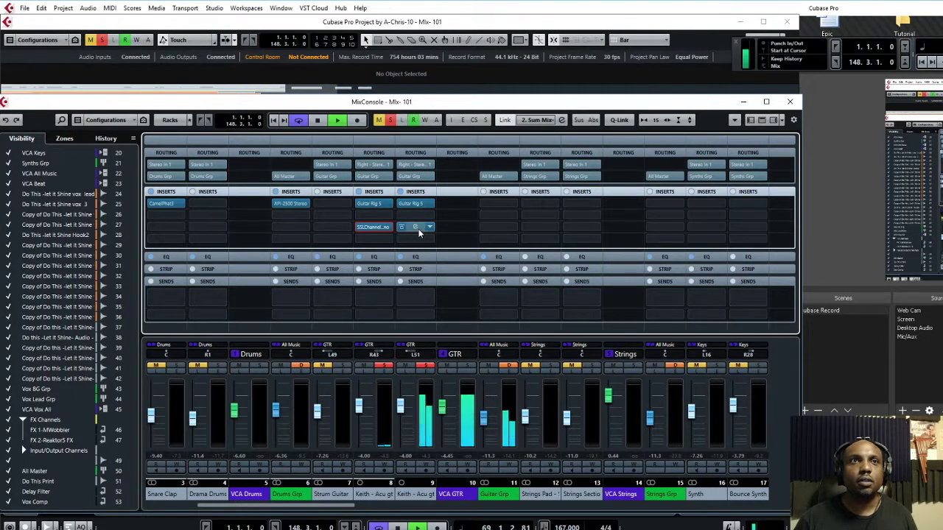
- Move the SSLChannel and Guitar Rig 5 inserts from acoustic guitar channel 9 to Guitar Grp and inspect Guitar Rig 5 on channel 8
drag(416, 228, 493, 228)
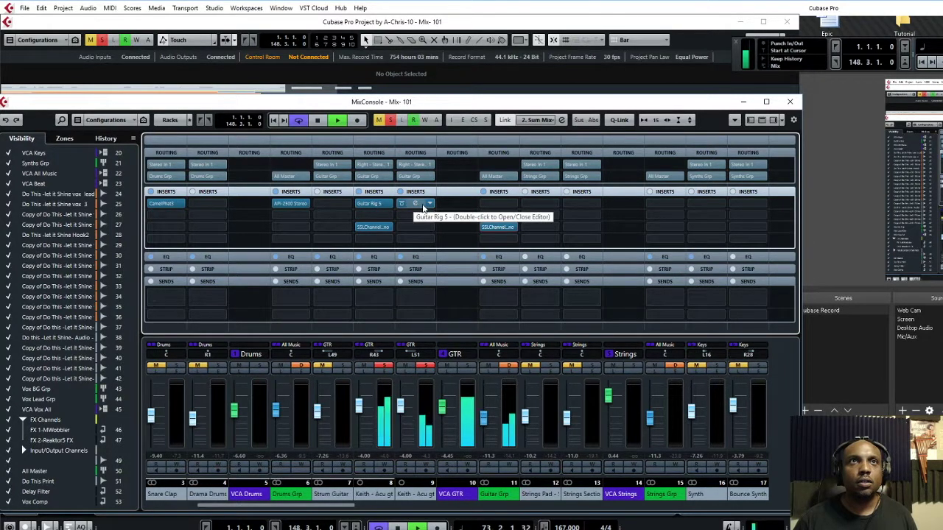
drag(421, 209, 493, 207)
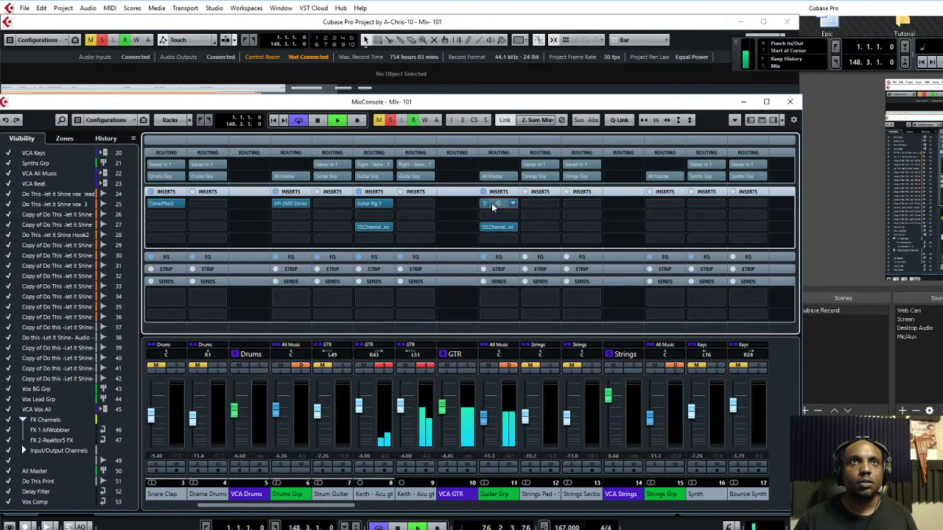
click(375, 204)
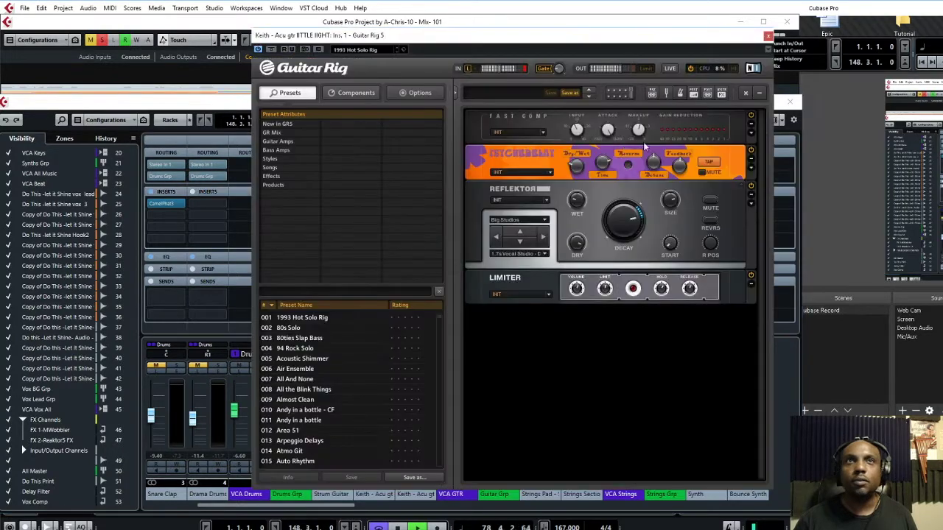
click(768, 37)
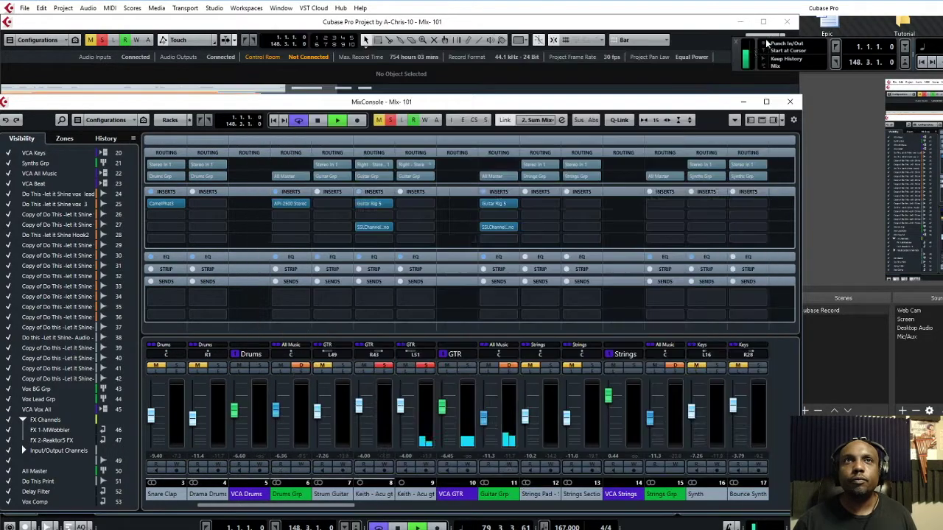
- Remove the SSLChannel Mono and Guitar Rig 5 inserts from acoustic guitar channel 8, discarding their changes
click(498, 204)
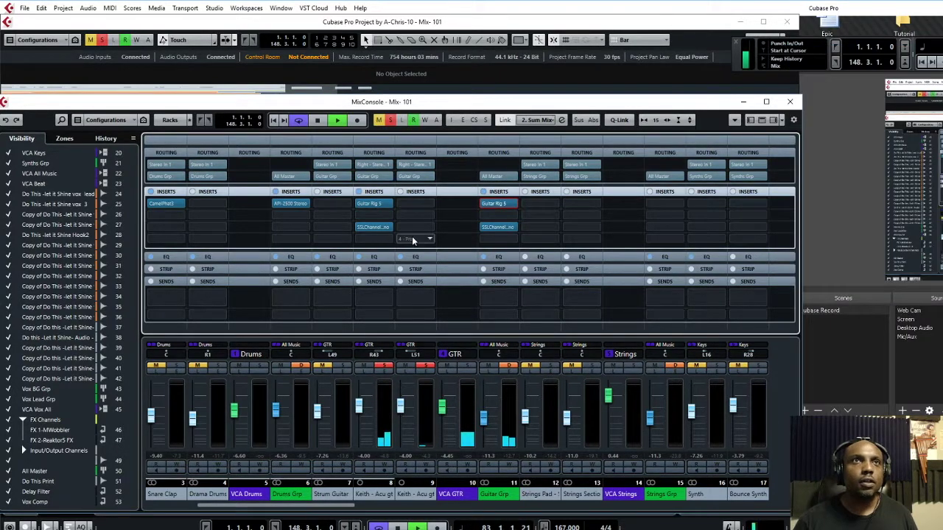
click(375, 226)
click(390, 247)
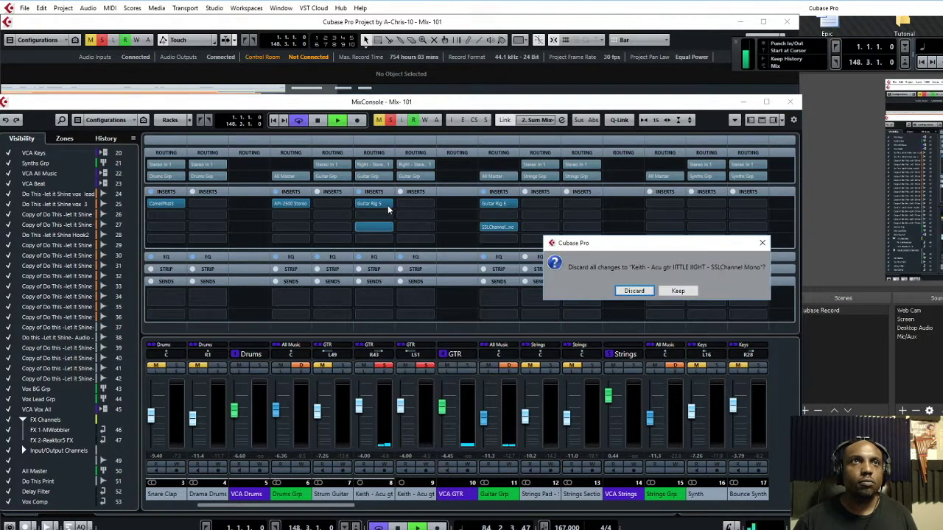
click(632, 291)
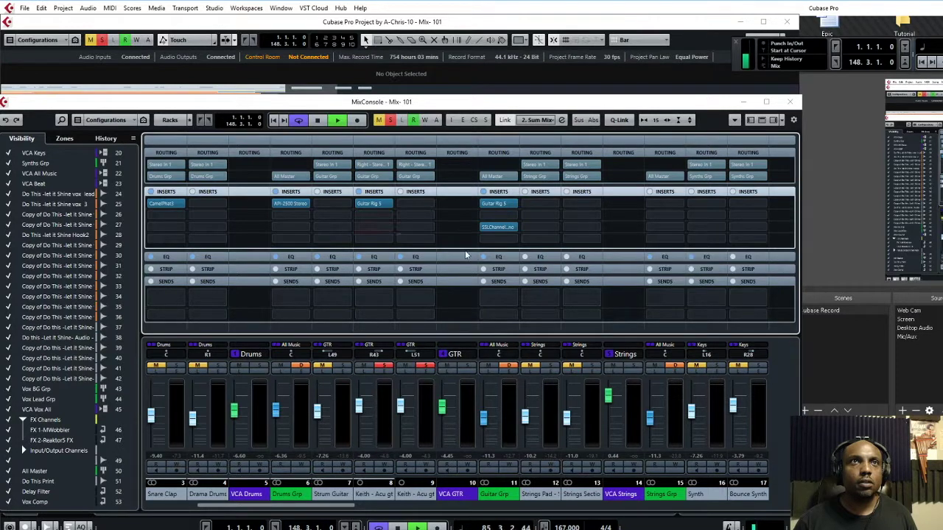
click(389, 209)
scroll(400, 230, up, 10)
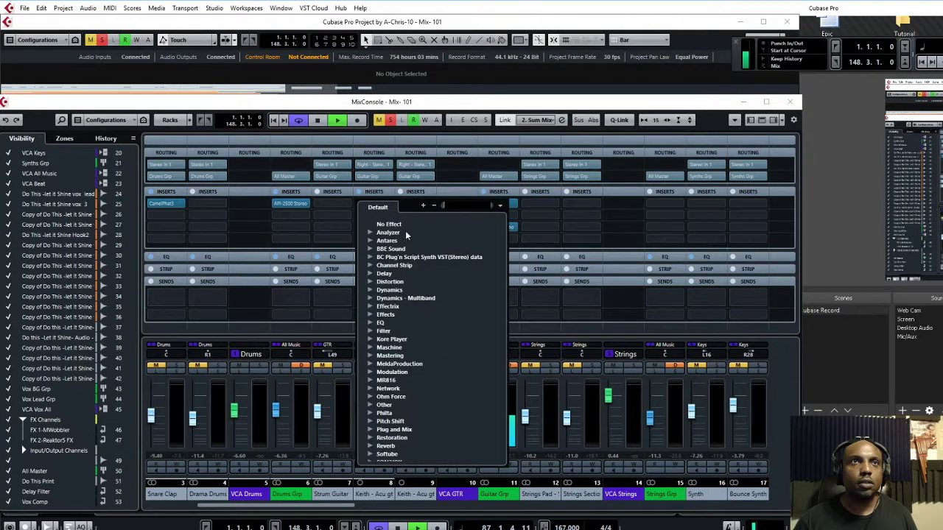
click(400, 228)
click(630, 293)
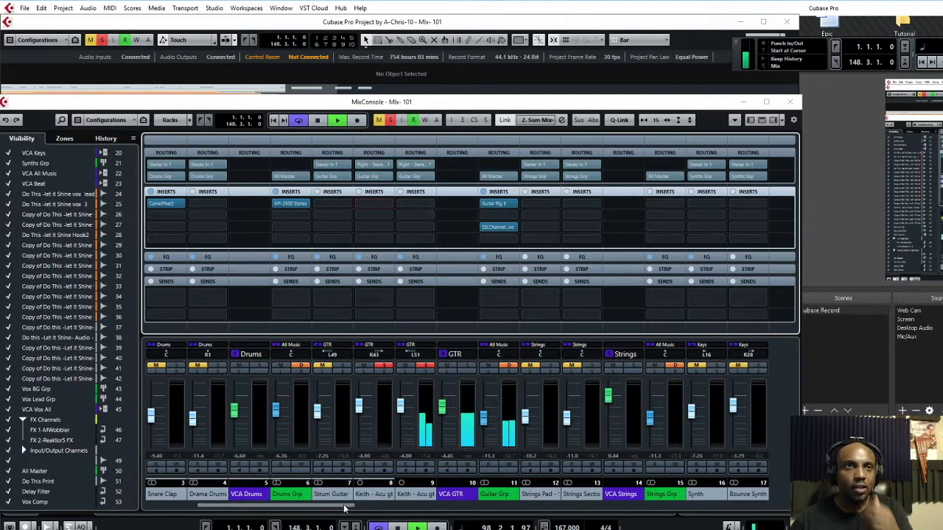
- Turn off solo on acoustic guitar channels 8 and 9 to hear the full mix
drag(341, 511, 353, 511)
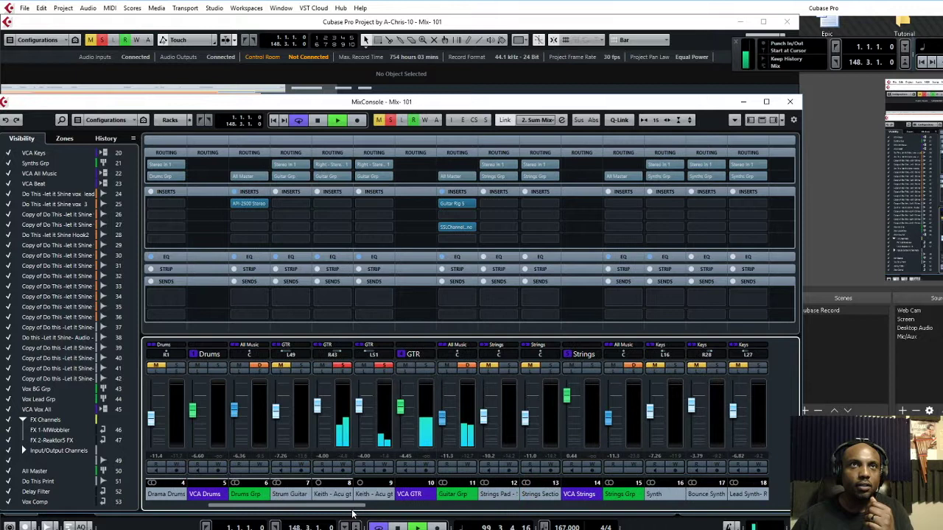
mouse_move(466, 204)
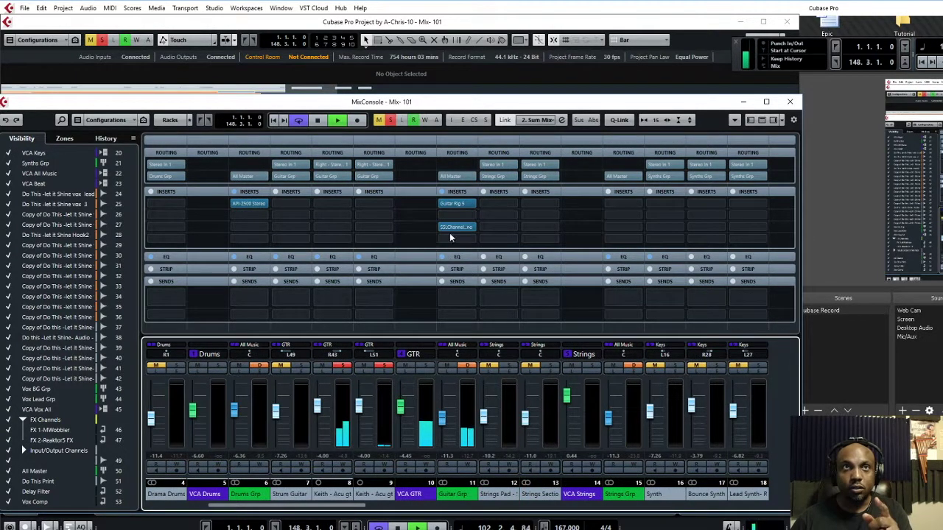
mouse_move(462, 230)
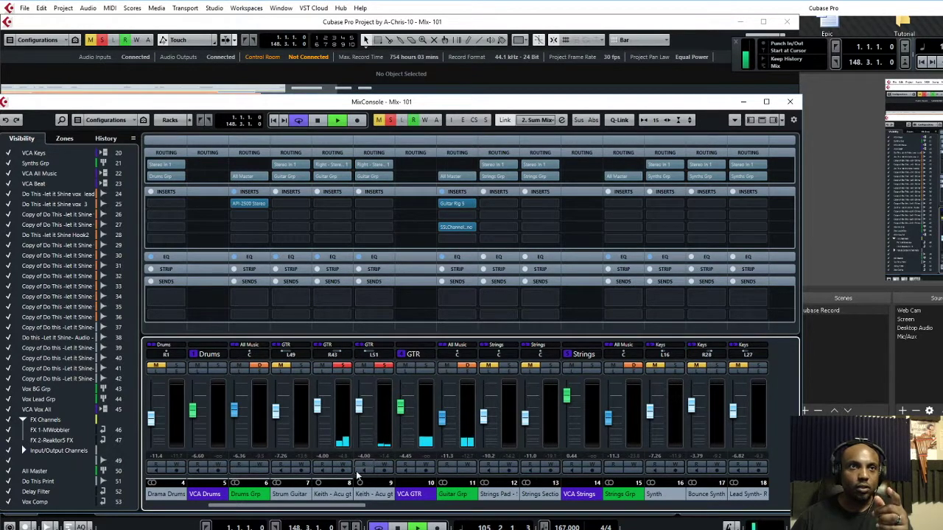
drag(360, 508, 387, 506)
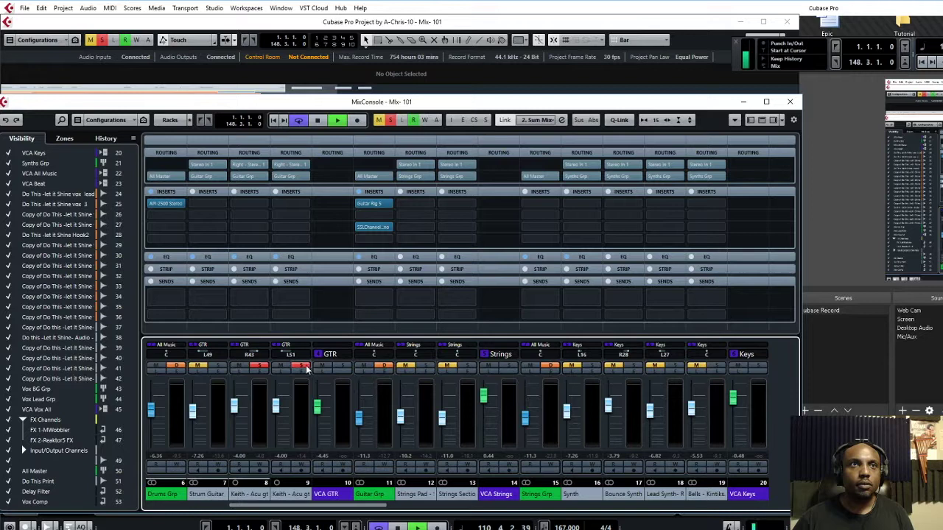
click(259, 365)
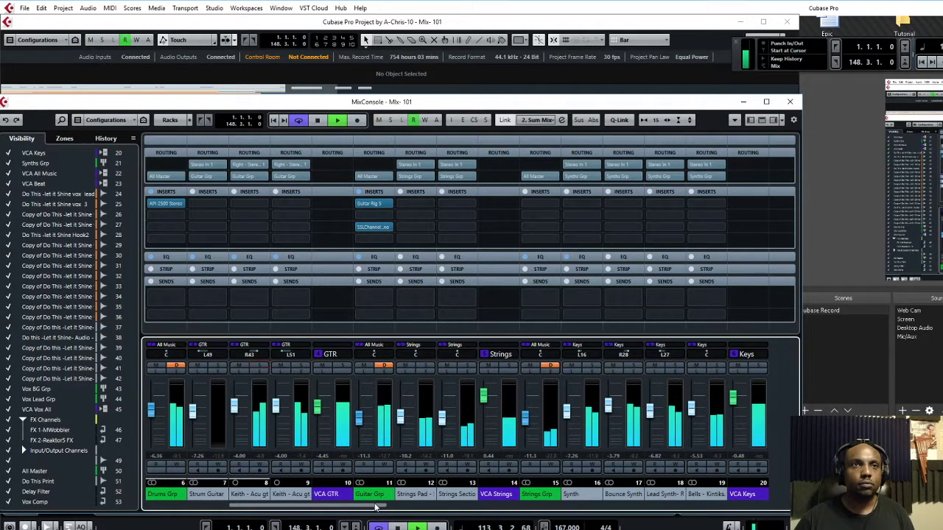
- Raise the Strings Section fader on channel 13 to -9.85 and the Strings Grp fader to -9.53
drag(376, 508, 383, 507)
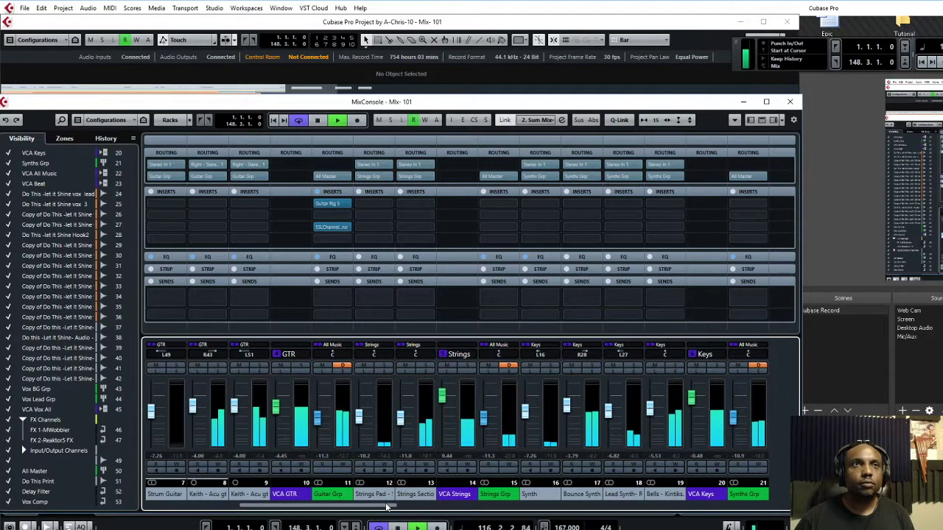
mouse_move(386, 506)
mouse_down()
mouse_move(425, 511)
mouse_move(391, 508)
mouse_up()
drag(360, 420, 360, 417)
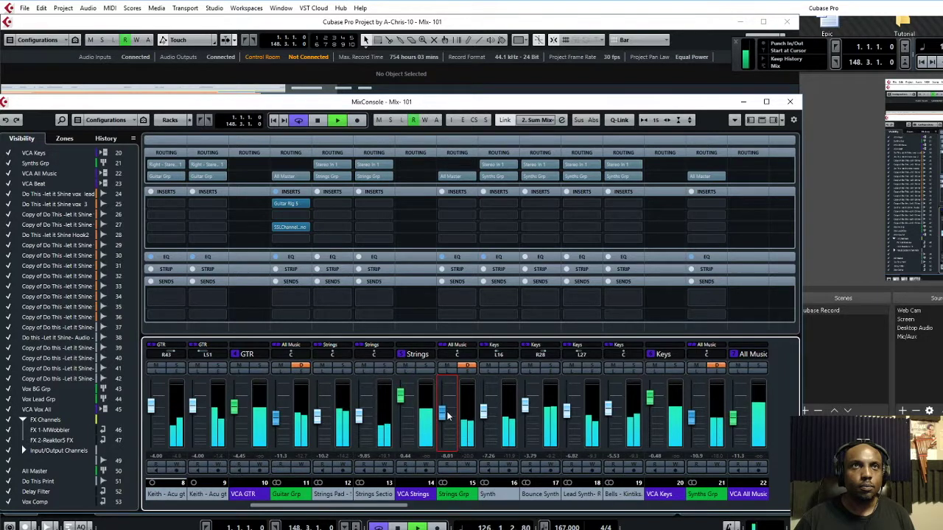
drag(446, 417, 446, 419)
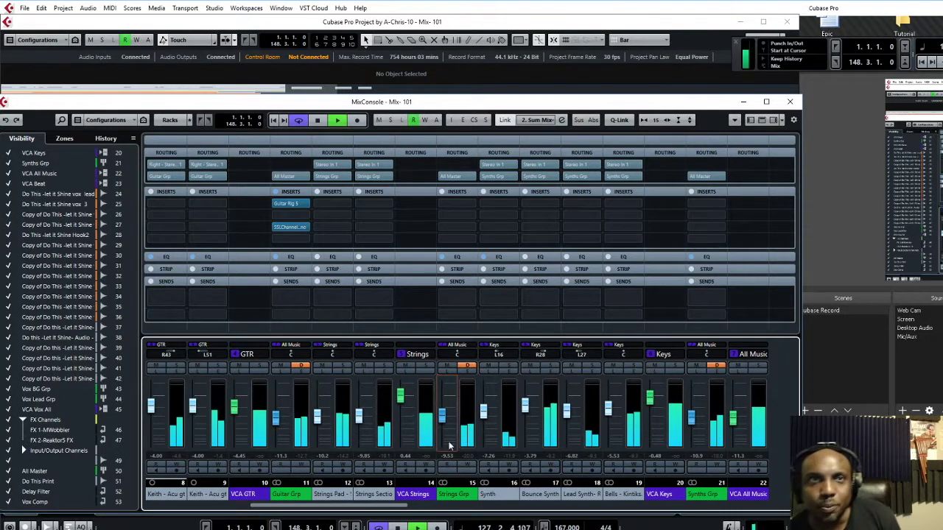
- Bring the vocal channels from 24 onward into view in the MixConsole and stop playback
drag(402, 506, 494, 491)
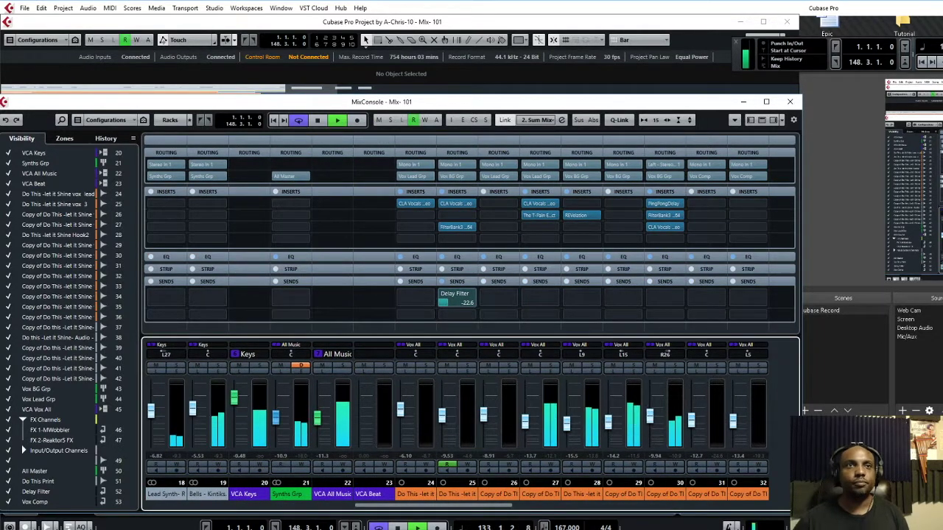
key(F3)
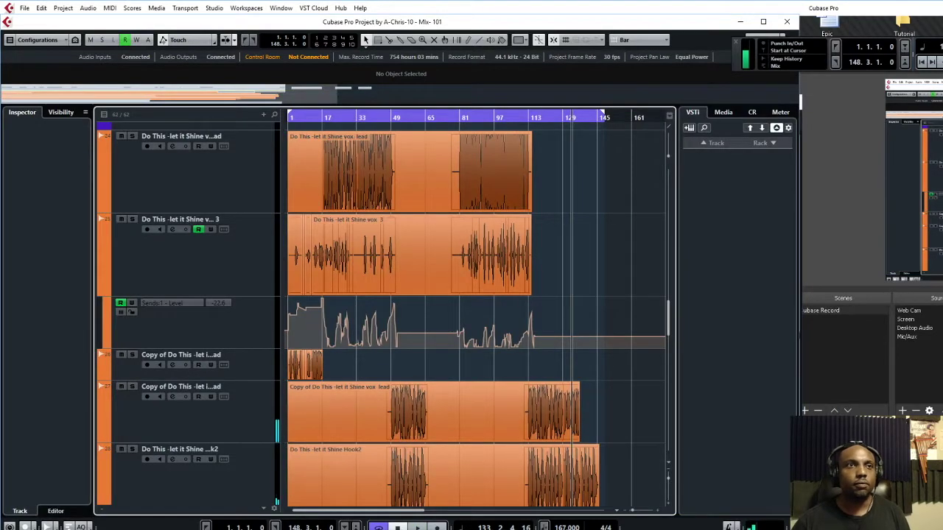
click(274, 489)
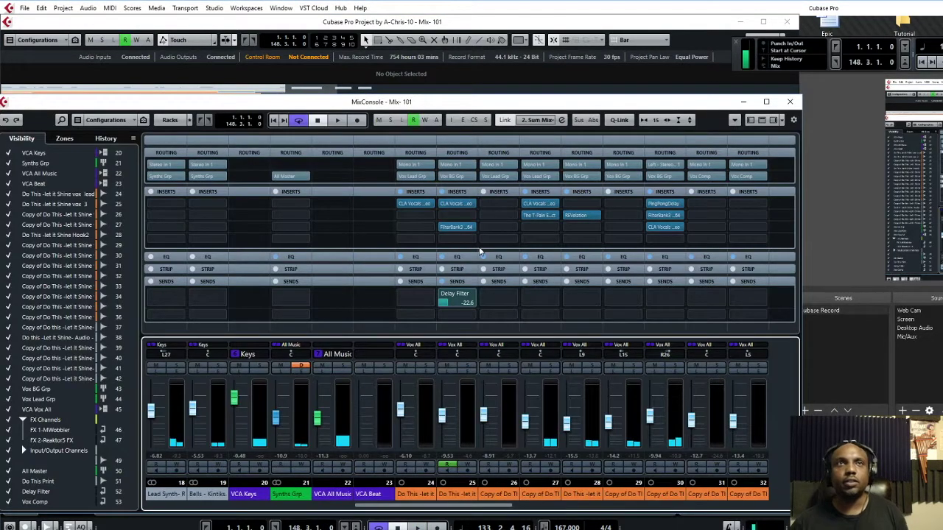
- Examine the inserts, sends and output routing of the vocal channels, vocal groups, FX channels and All Master
mouse_move(429, 210)
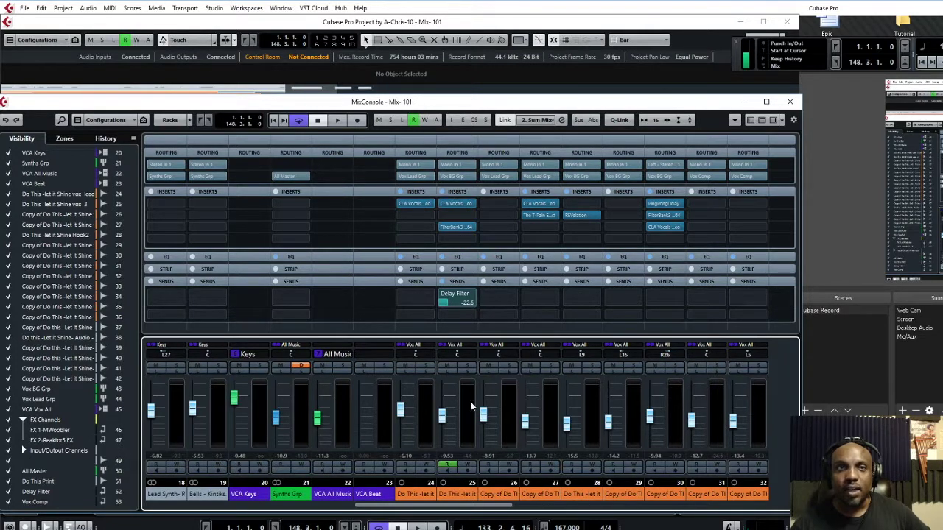
scroll(498, 508, right, 3)
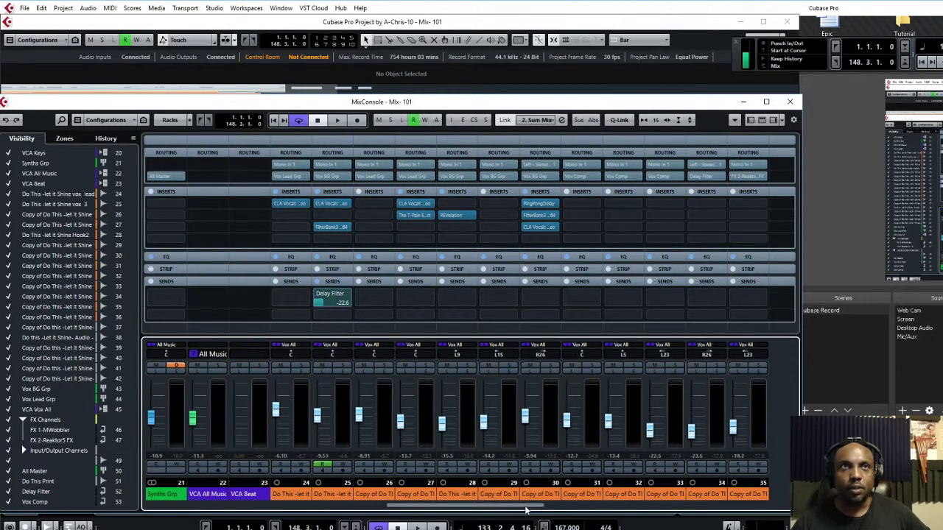
mouse_move(348, 293)
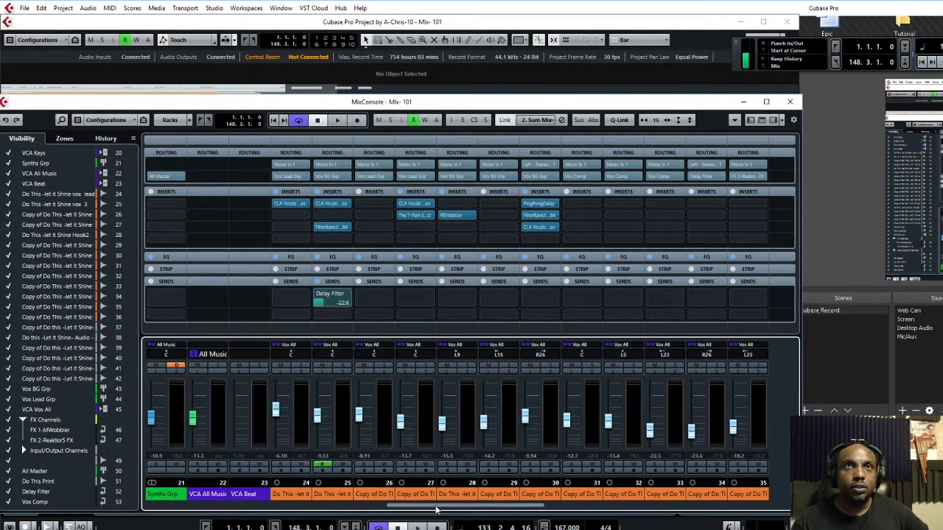
drag(498, 510, 621, 510)
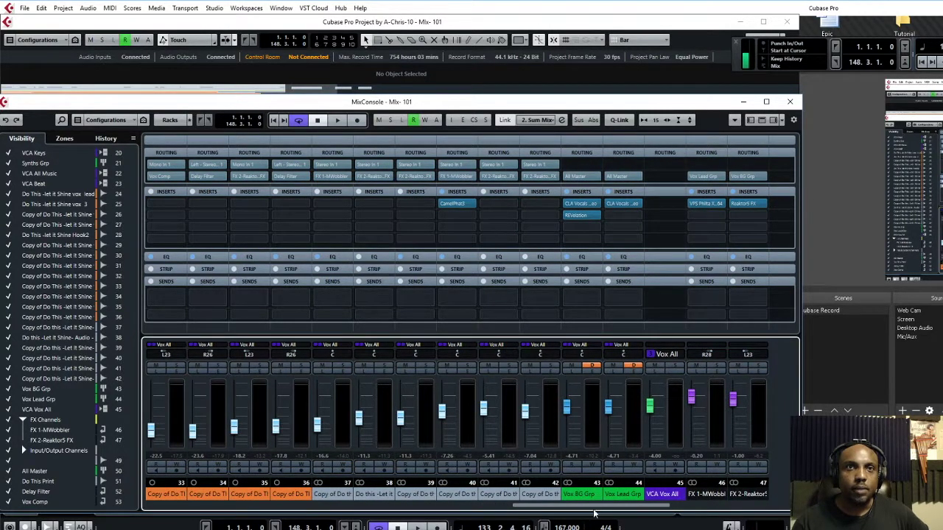
drag(598, 510, 458, 510)
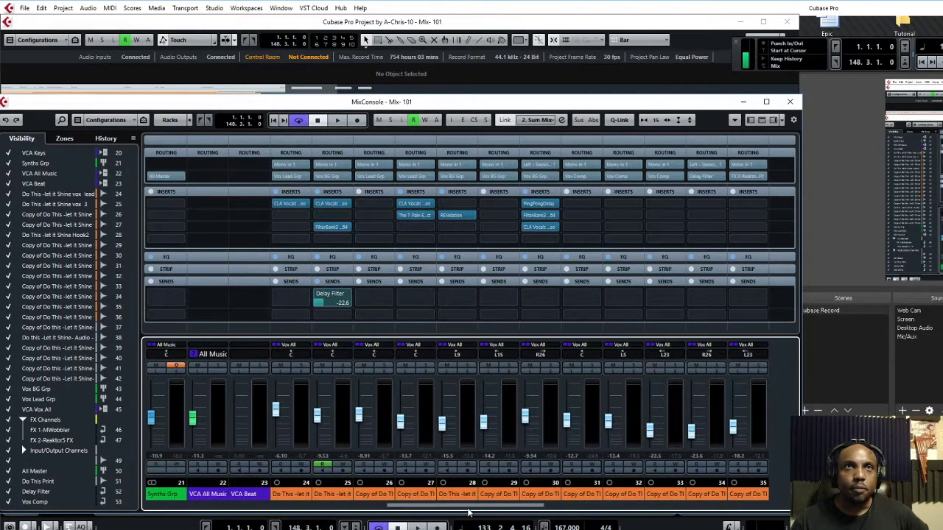
scroll(469, 510, right, 1)
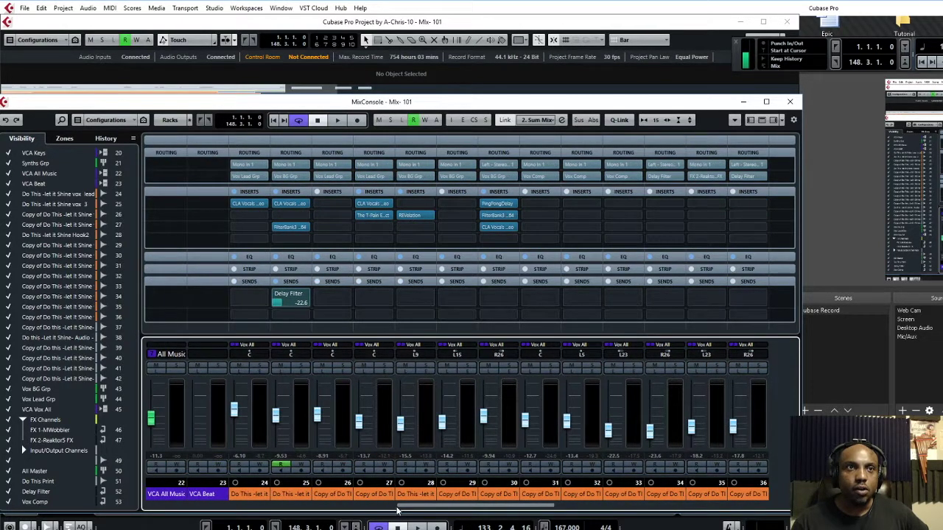
drag(398, 509, 553, 511)
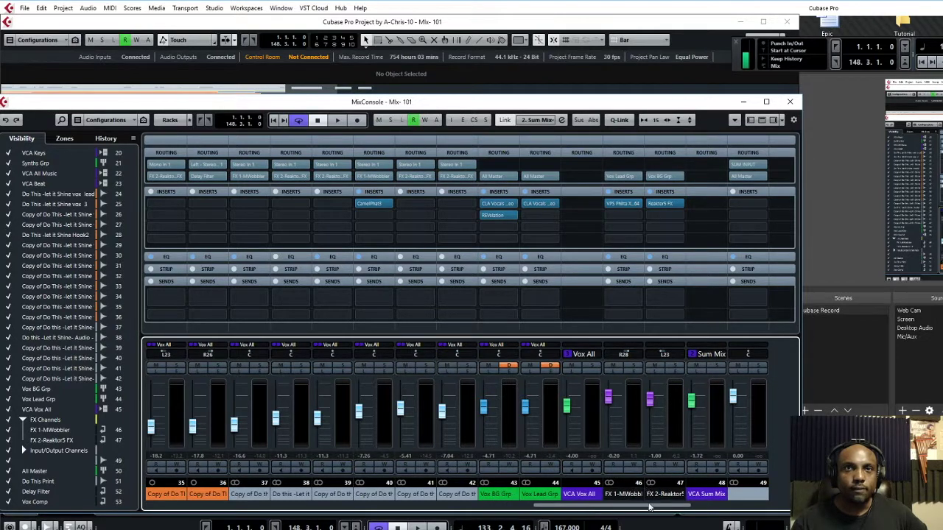
drag(649, 511, 690, 511)
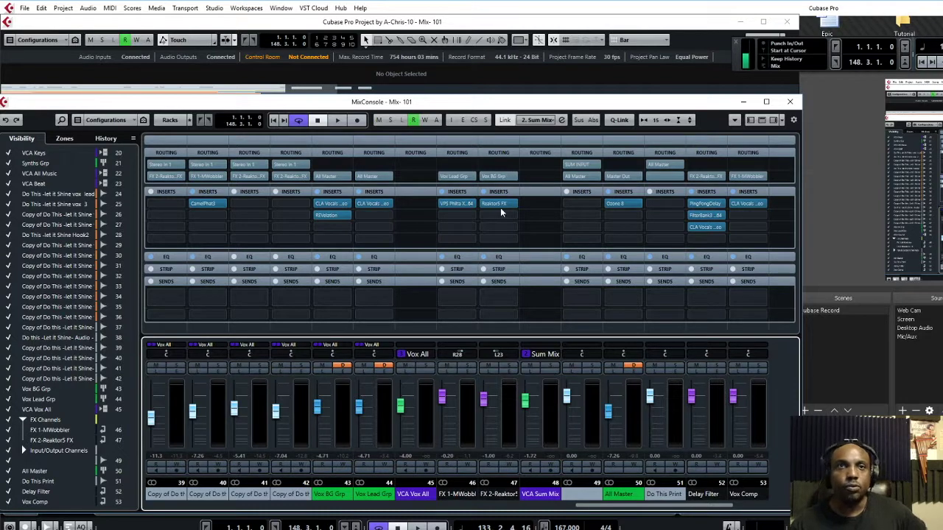
drag(587, 509, 395, 513)
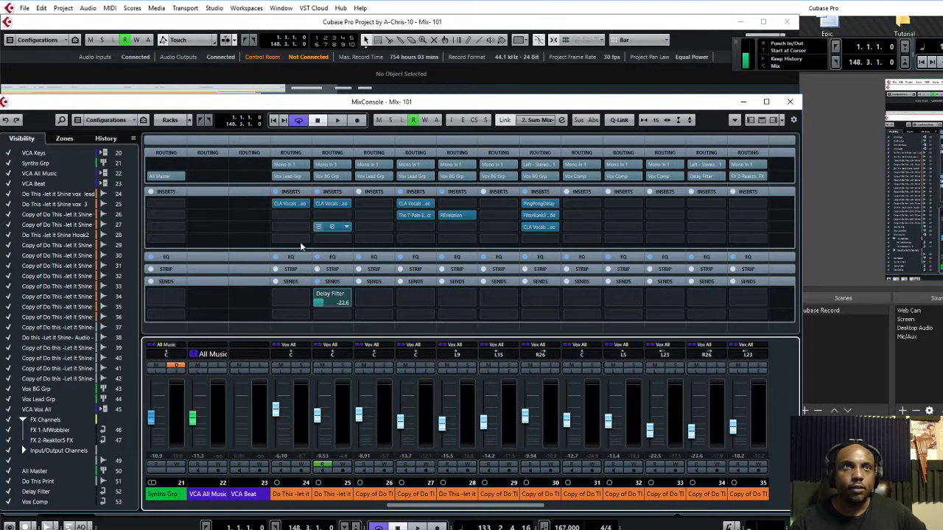
- Open the CLA Vocals insert on lead vocal channel 24 and slightly lower its output and input sensitivity
drag(290, 204, 331, 204)
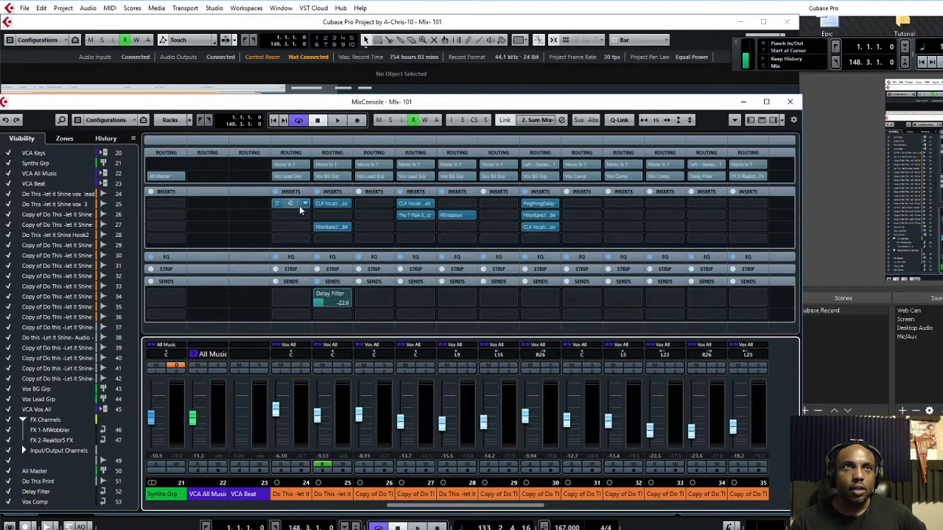
click(287, 205)
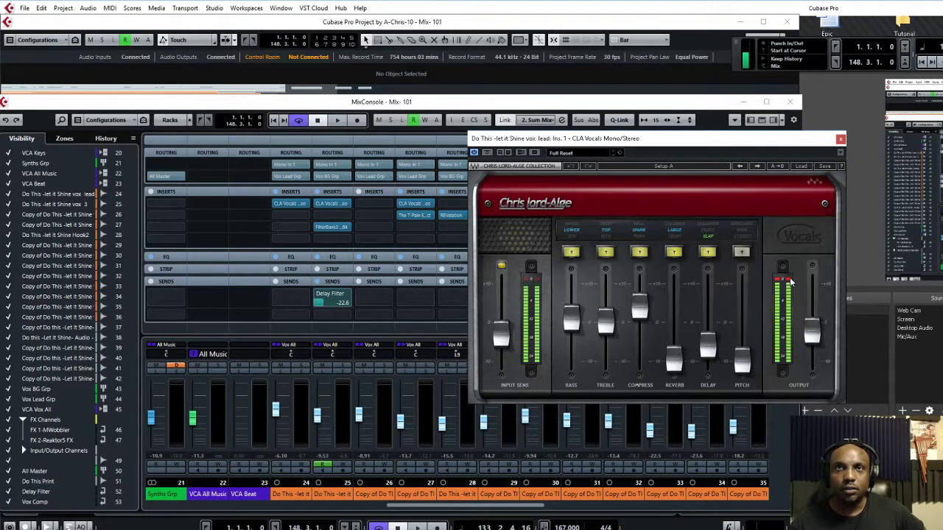
drag(811, 325, 815, 338)
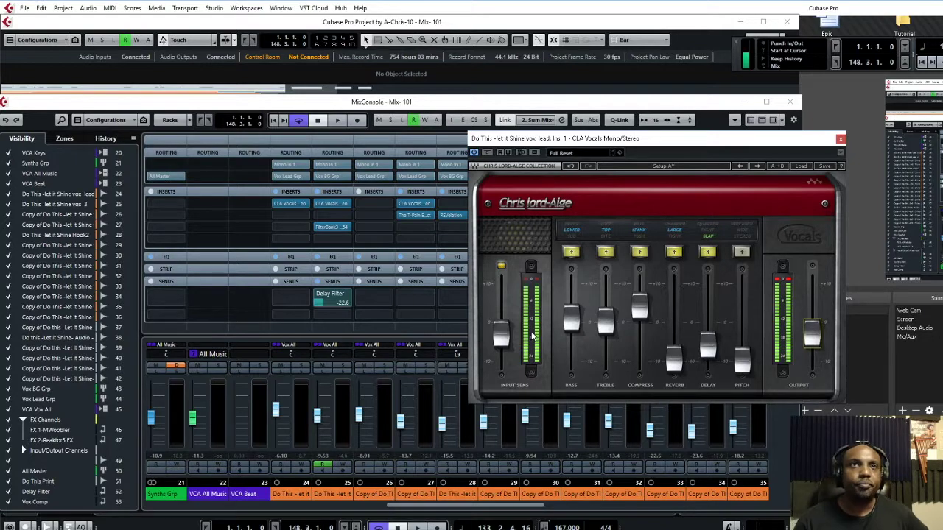
drag(501, 333, 500, 336)
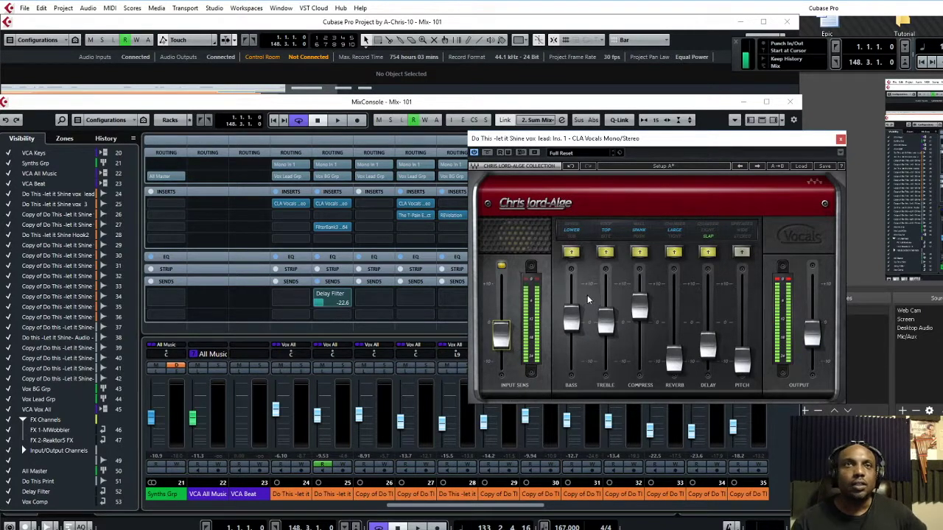
- Start playback, return to the MixConsole and close the CLA Vocals editor
click(417, 527)
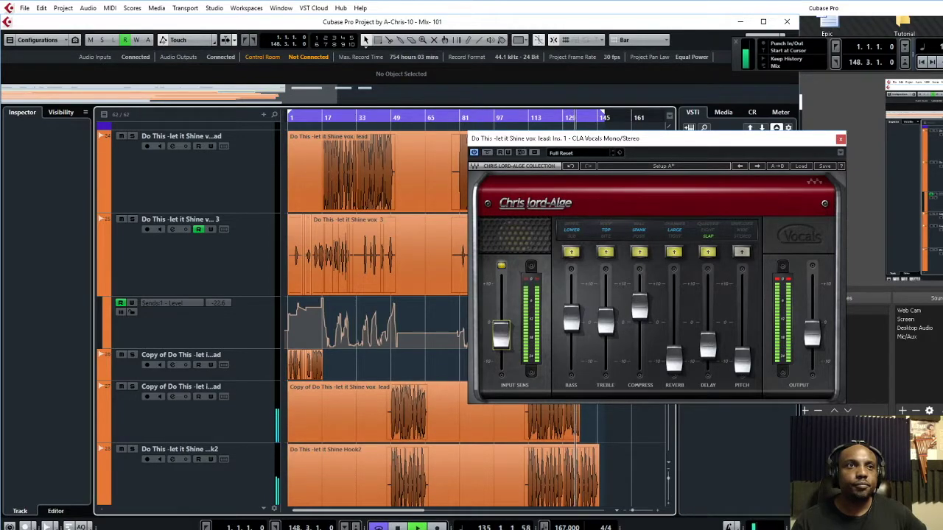
key(alt+Tab)
mouse_move(236, 527)
click(273, 494)
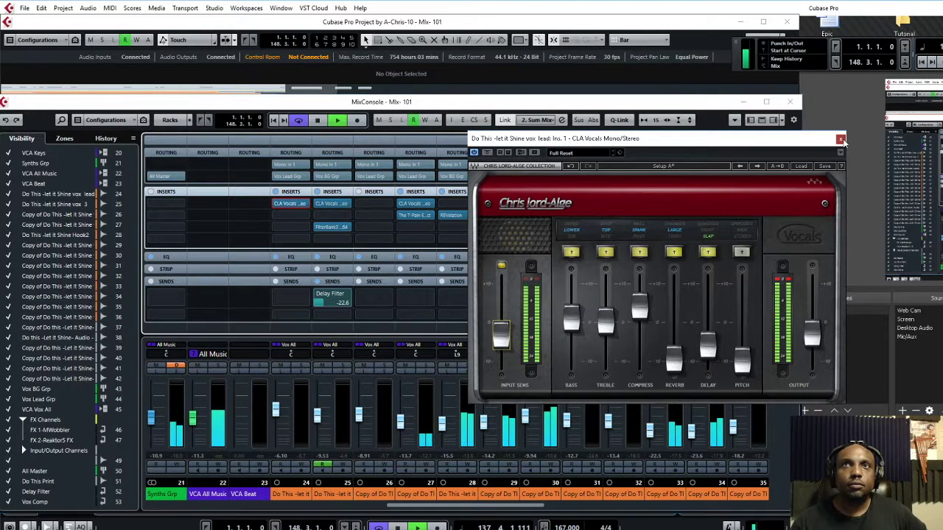
click(840, 138)
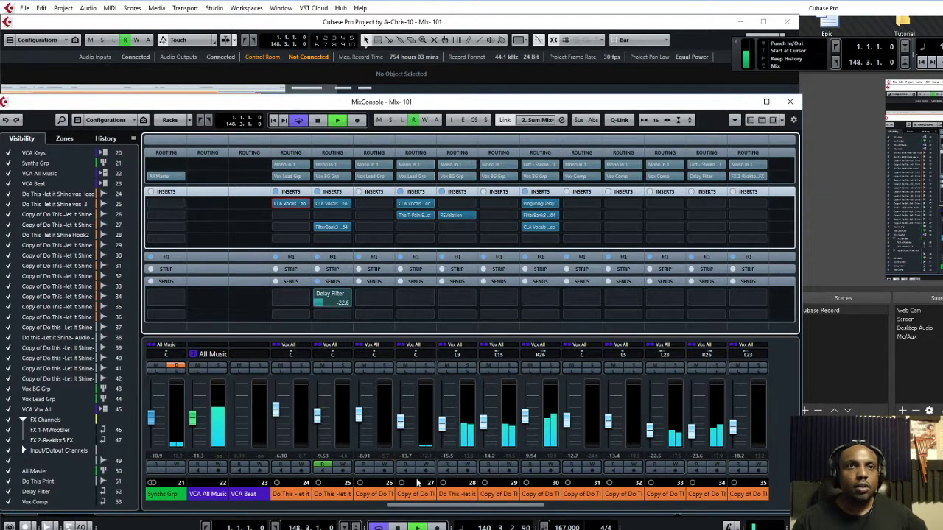
- Review the CLA Vocals settings on the Vox BG Grp and Vox Lead Grp channels, closing each editor
click(442, 507)
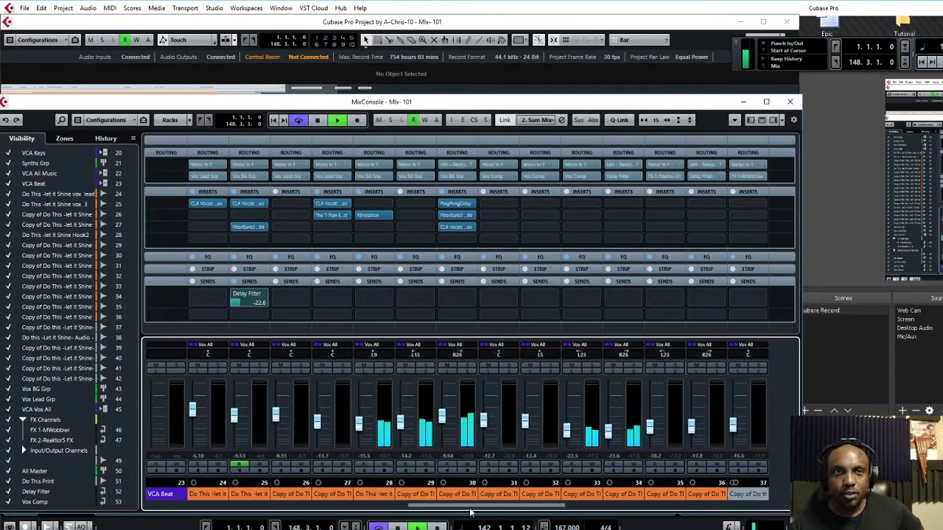
drag(440, 506, 461, 506)
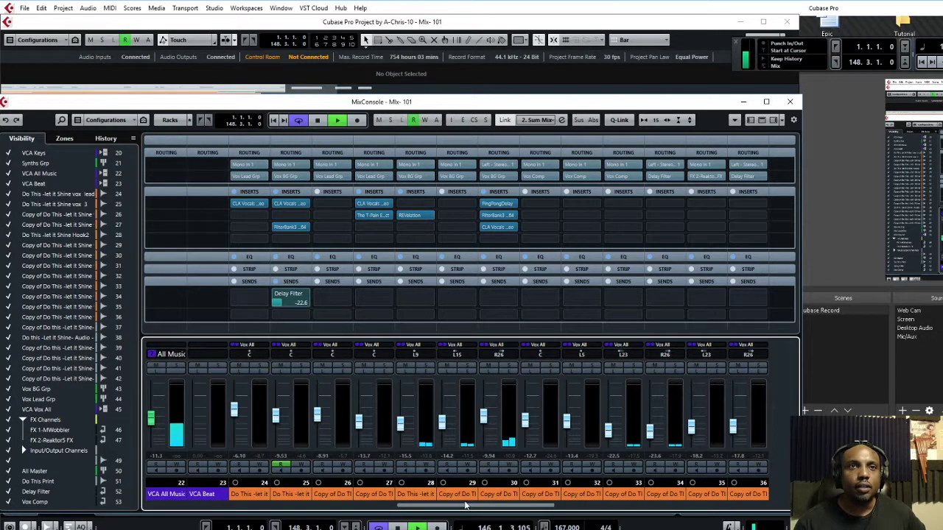
drag(483, 508, 640, 508)
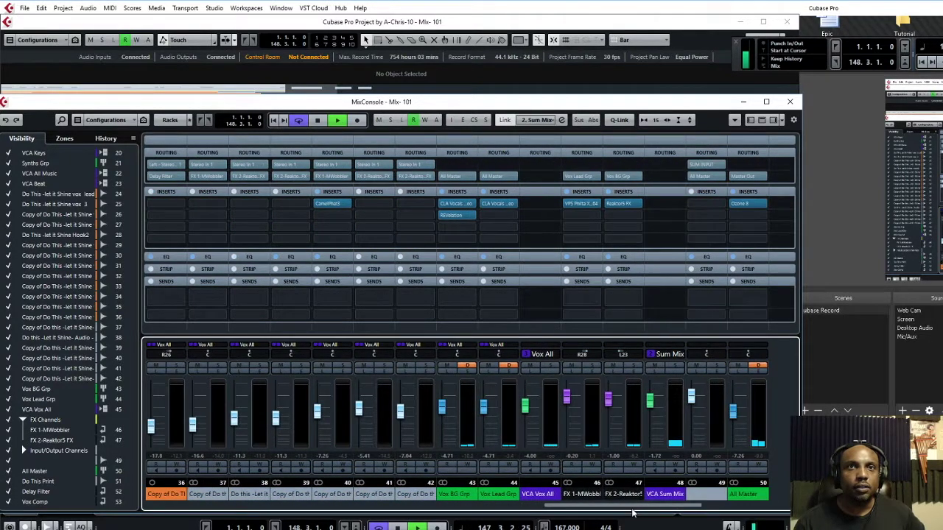
click(458, 205)
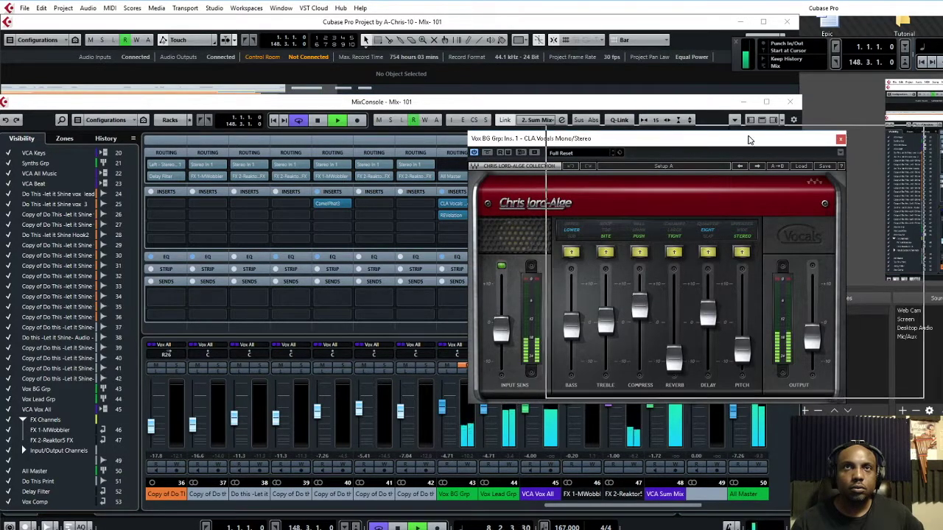
drag(670, 144, 795, 138)
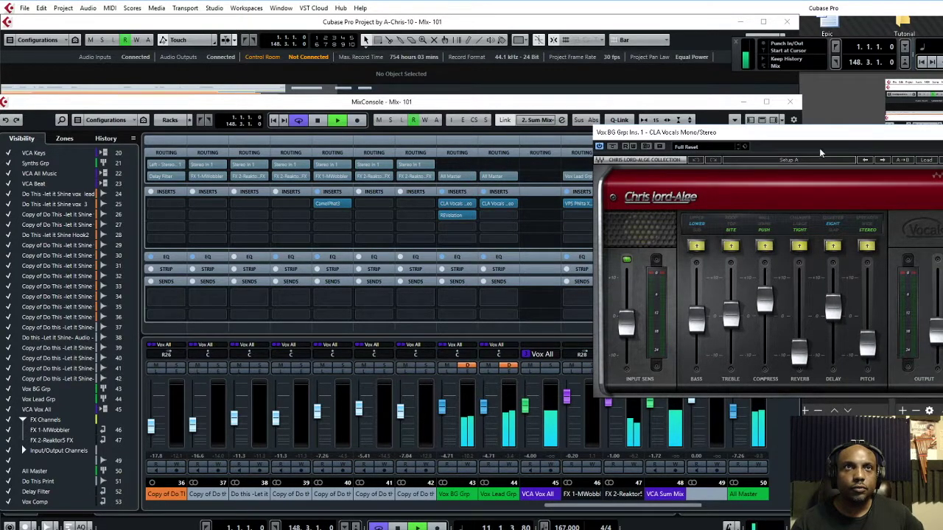
click(938, 133)
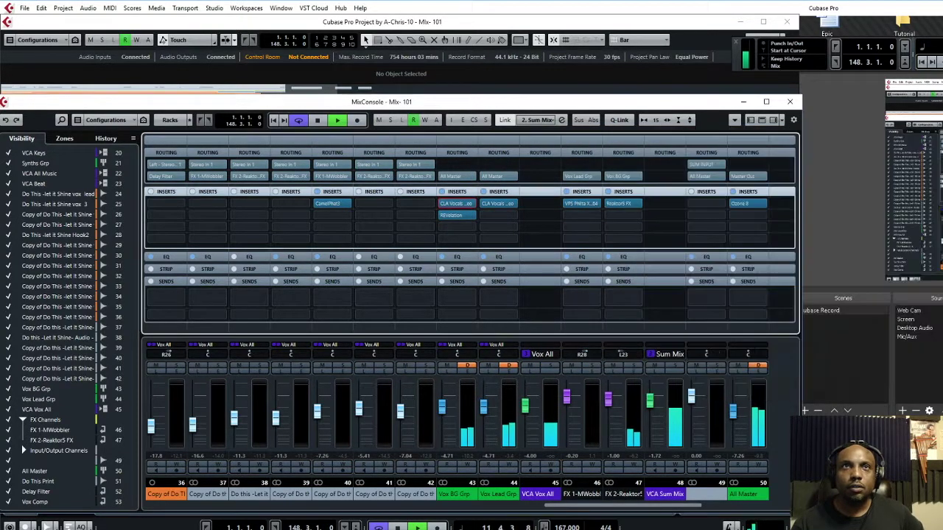
click(500, 205)
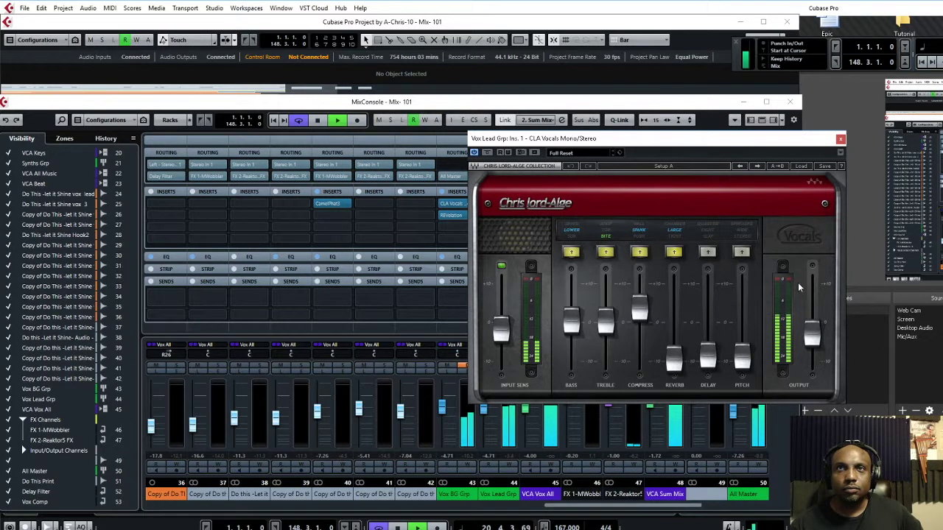
click(839, 140)
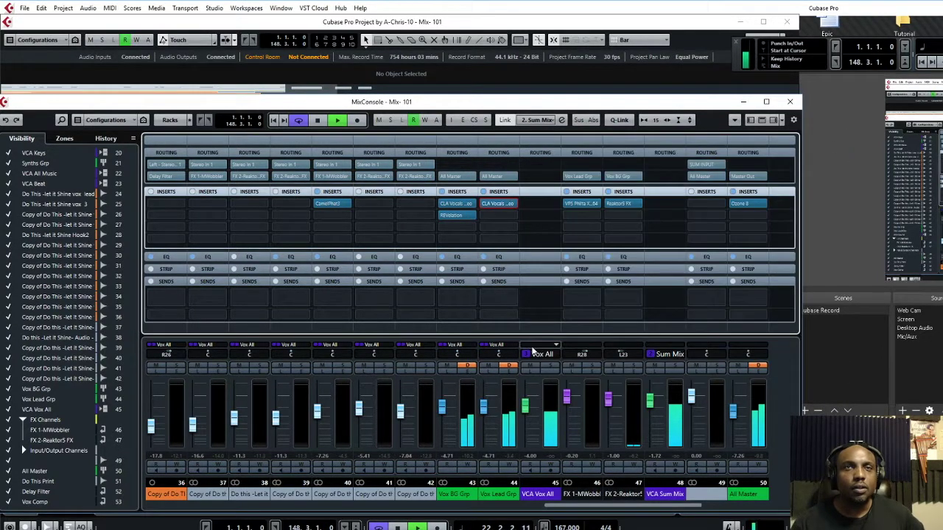
drag(557, 509, 637, 506)
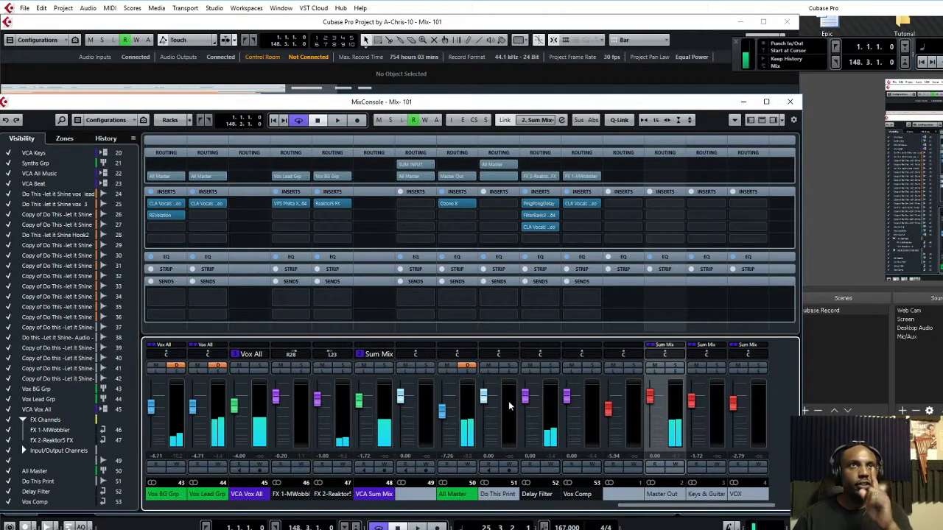
drag(612, 506, 546, 509)
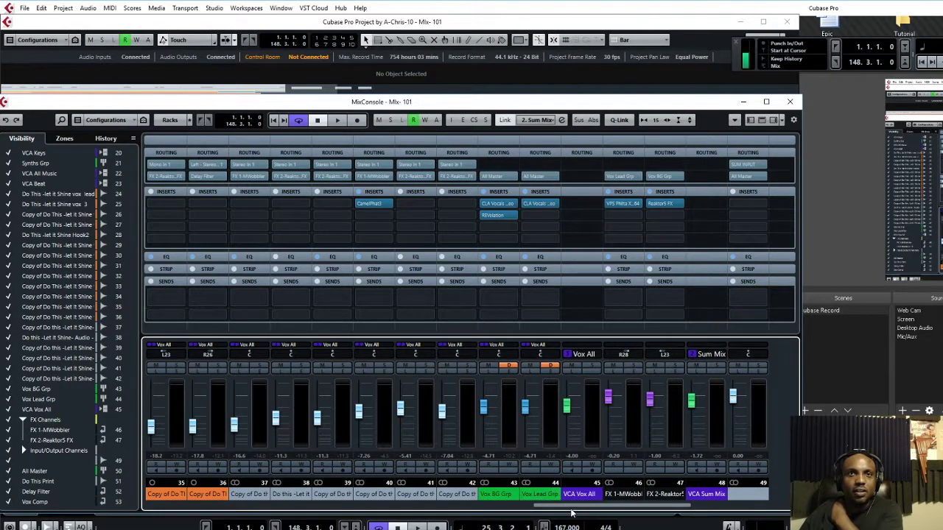
mouse_move(576, 511)
mouse_down()
mouse_move(586, 508)
mouse_move(576, 508)
mouse_up()
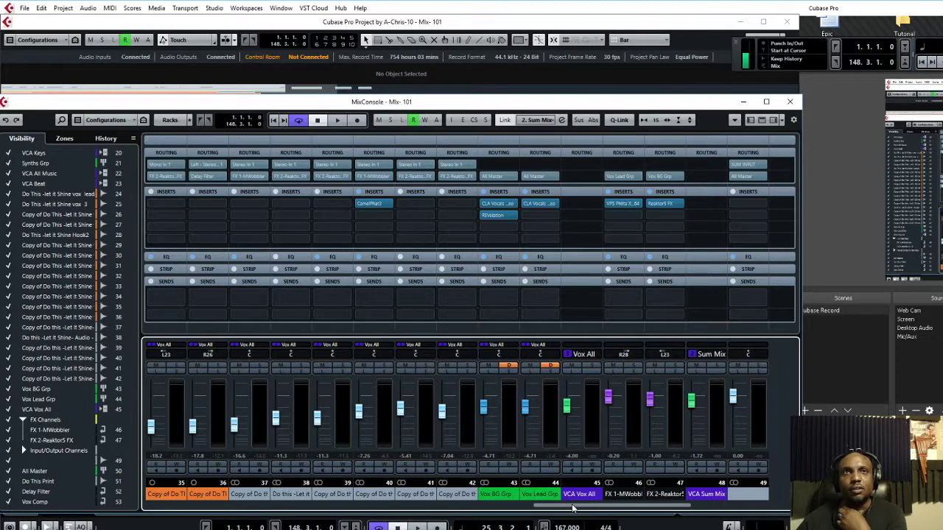
drag(573, 508, 582, 508)
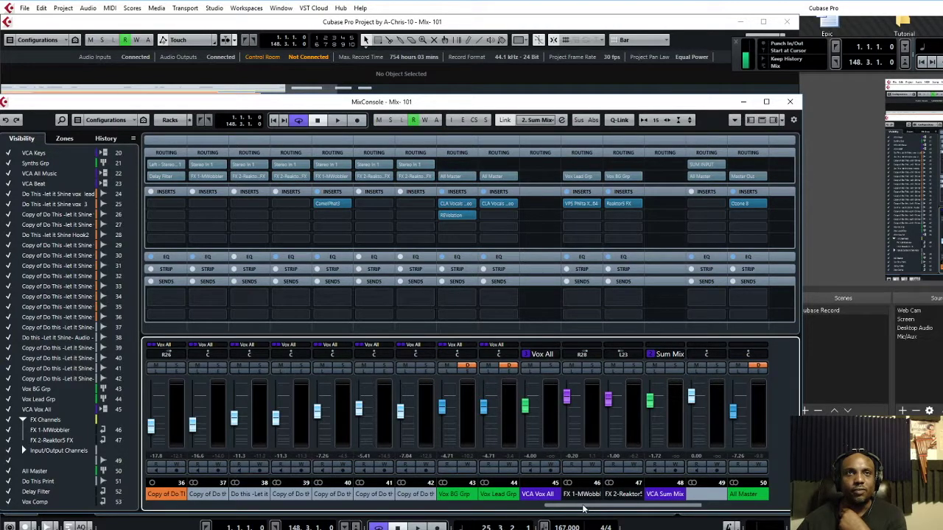
drag(581, 508, 575, 509)
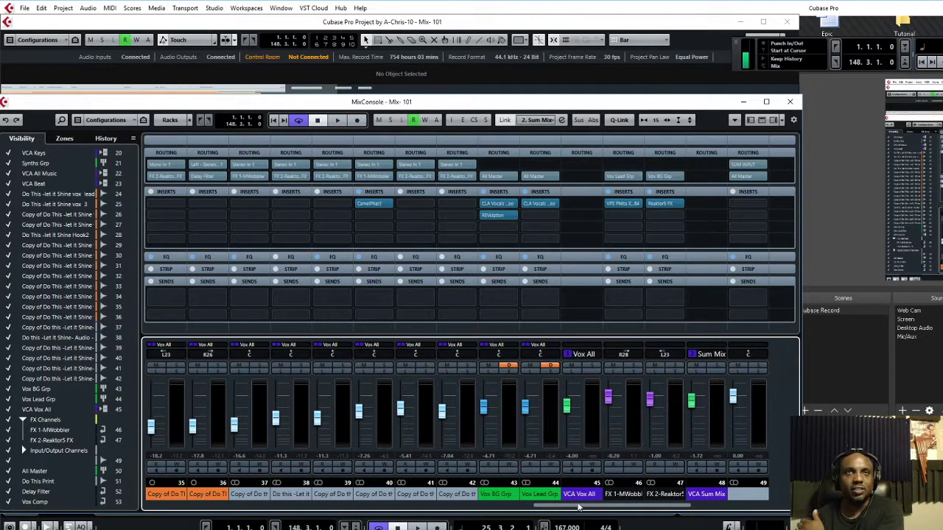
mouse_move(575, 506)
mouse_down()
mouse_move(563, 506)
mouse_move(584, 508)
mouse_up()
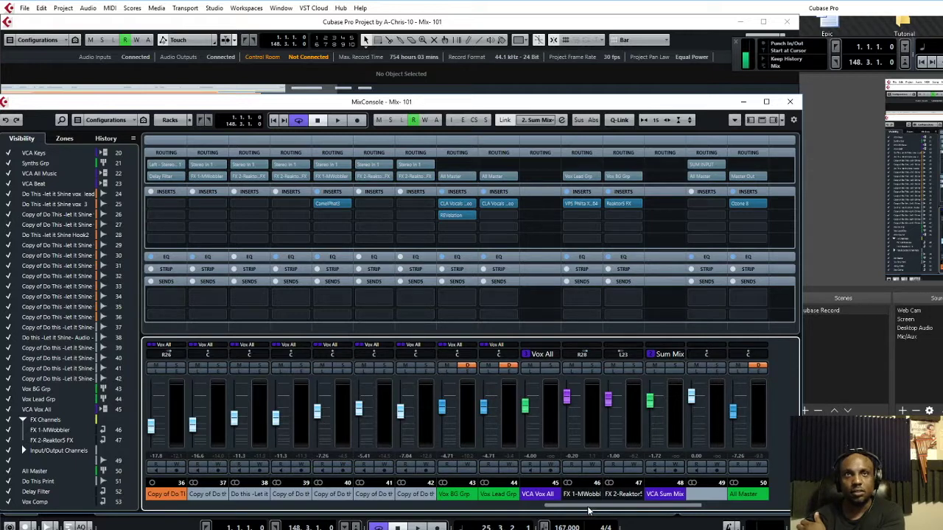
- Compare the vocals with CLA Vocals bypassed and re-enabled on Vox Lead Grp, and do the same on Vox BG Grp
drag(589, 511, 569, 510)
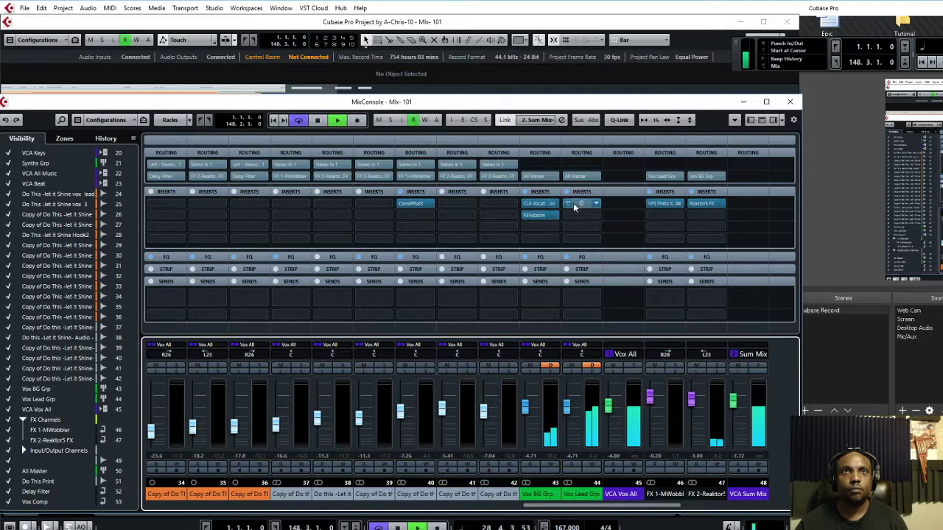
click(567, 205)
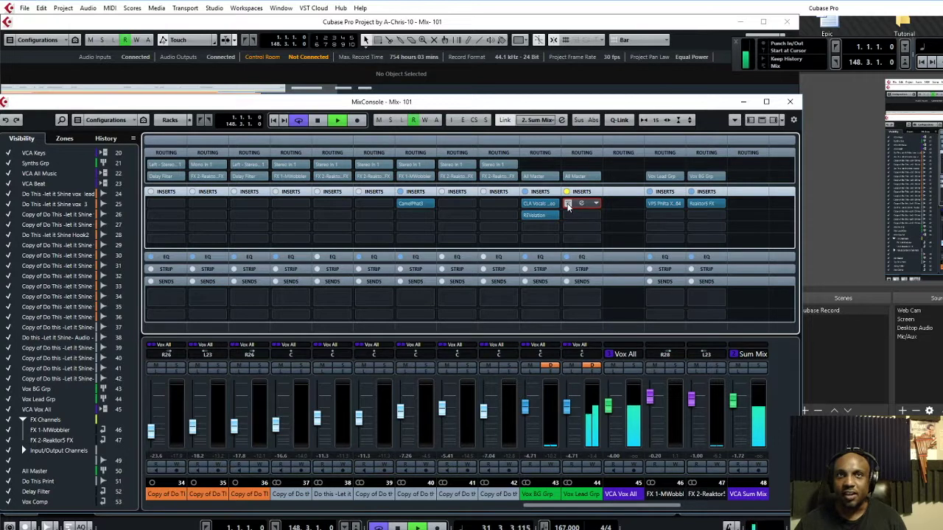
click(567, 205)
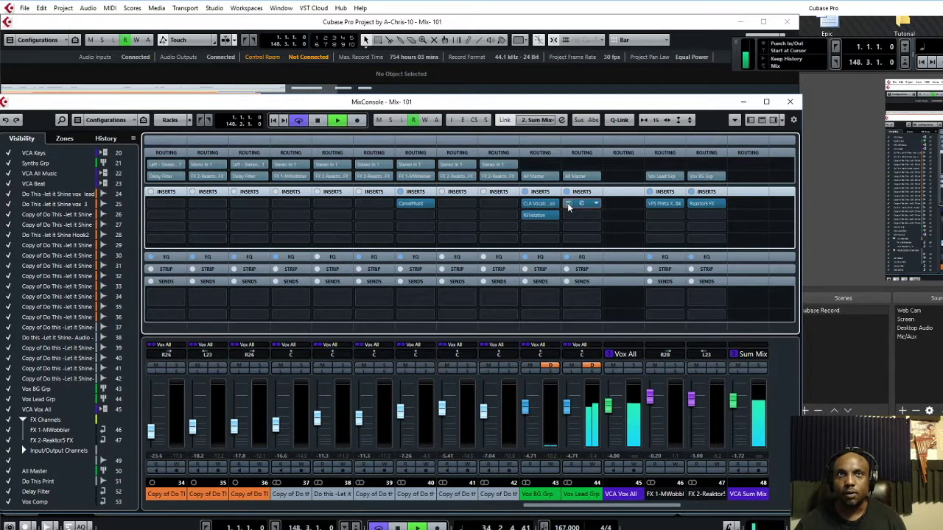
click(567, 205)
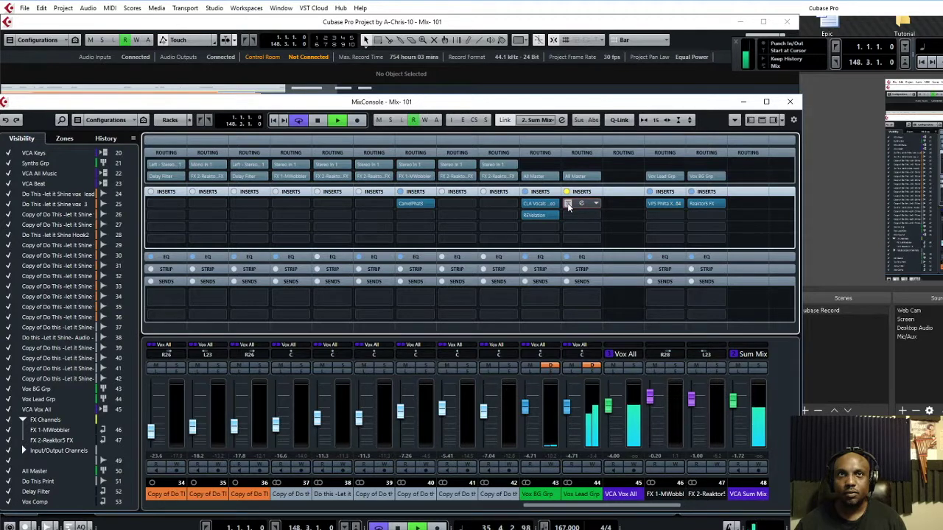
click(567, 204)
click(526, 205)
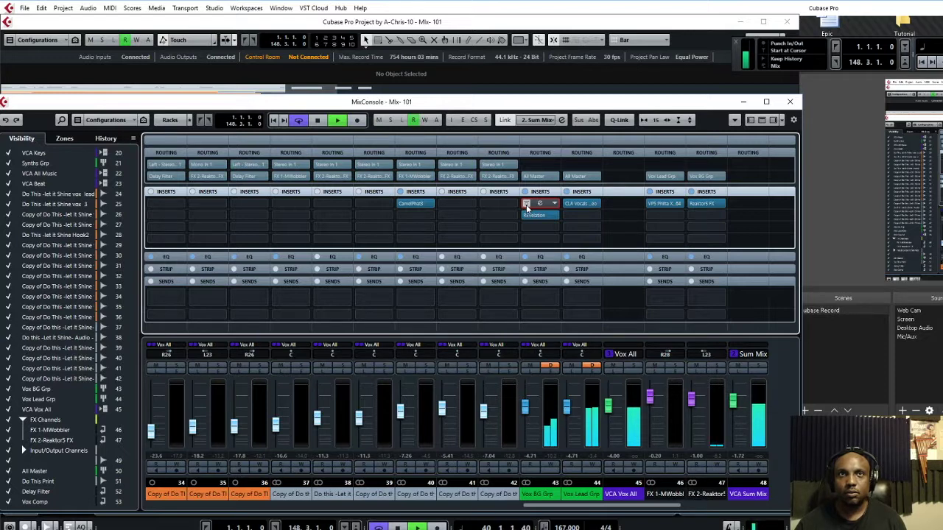
click(526, 205)
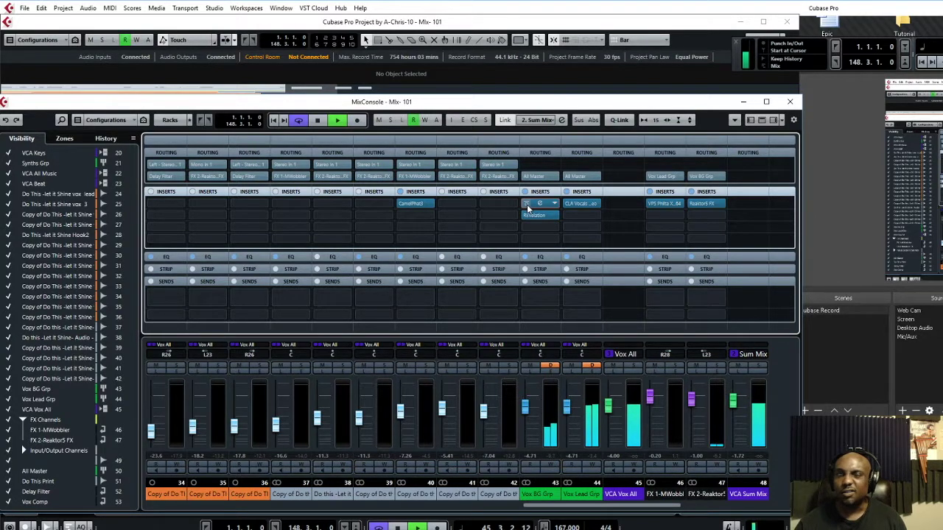
- Open the Ozone 8 insert on the All Master channel and review its Maximizer, Dynamic EQ and Equalizer modules
drag(587, 511, 648, 506)
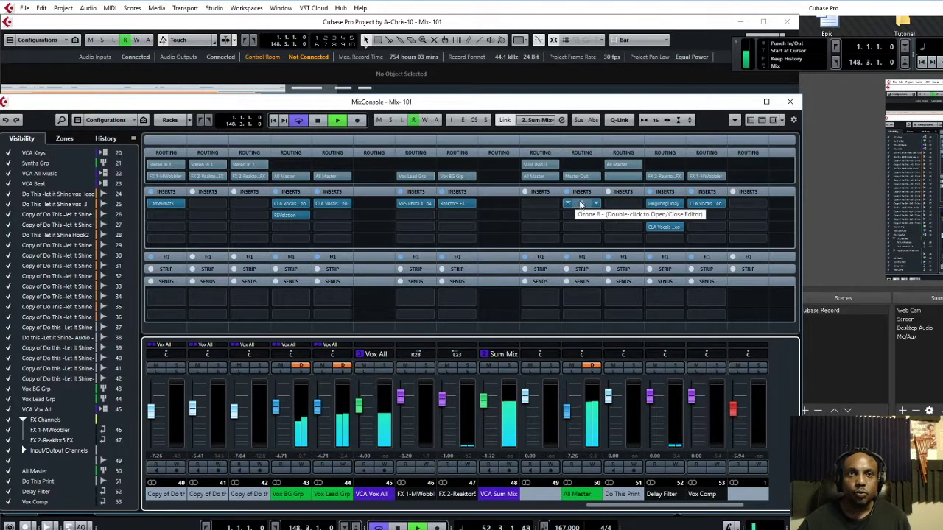
key(space)
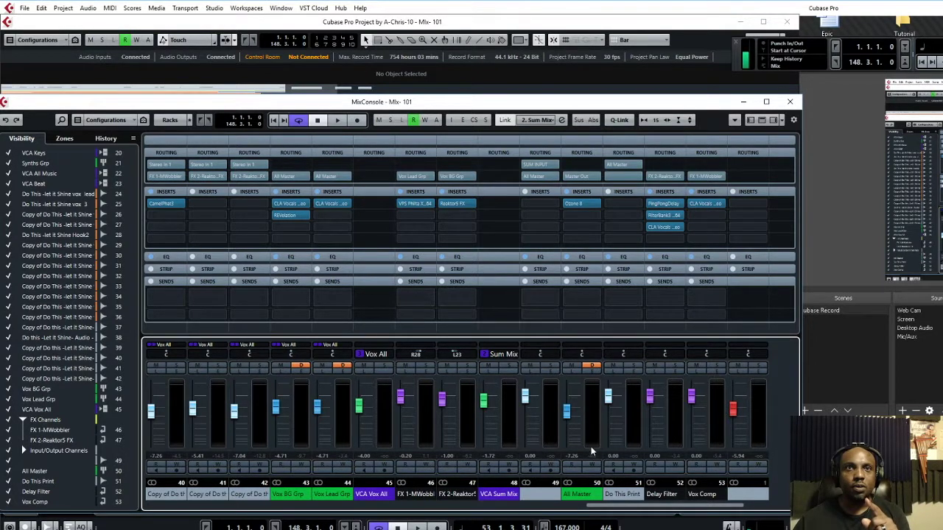
click(584, 205)
double_click(582, 202)
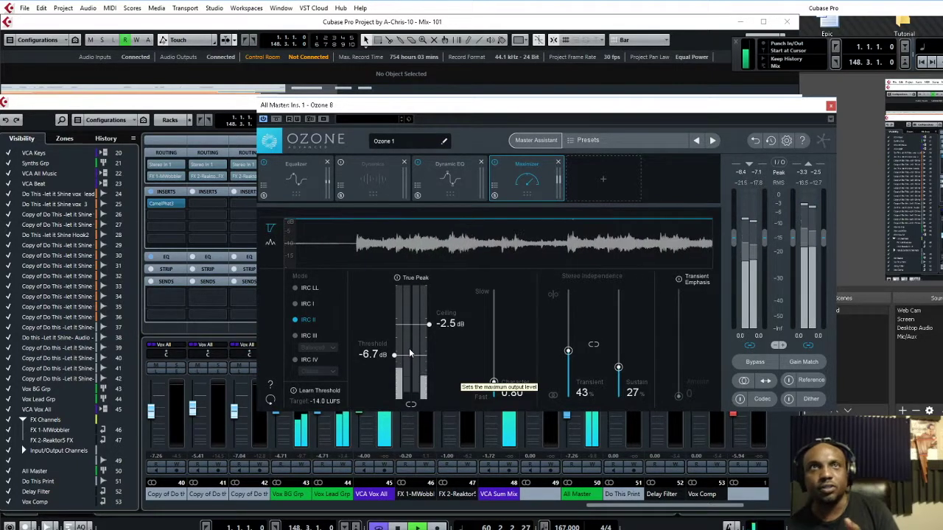
click(461, 175)
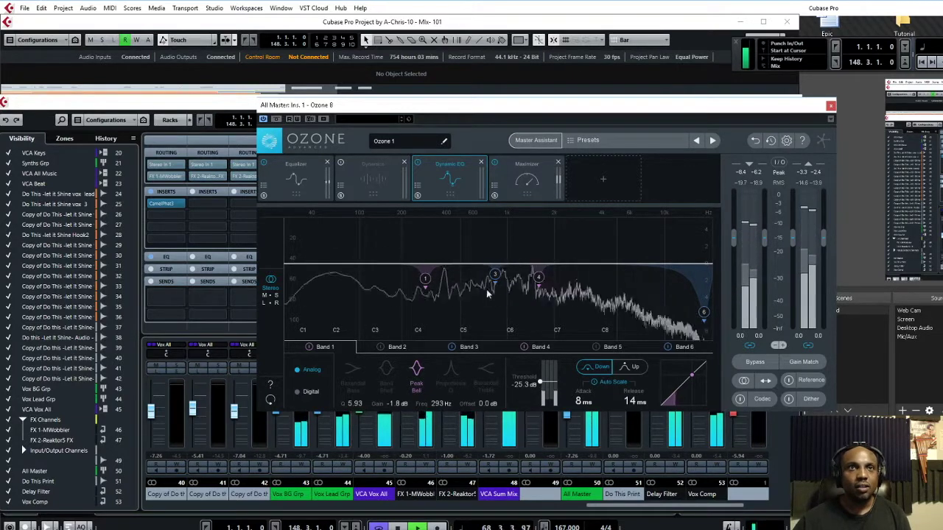
click(513, 184)
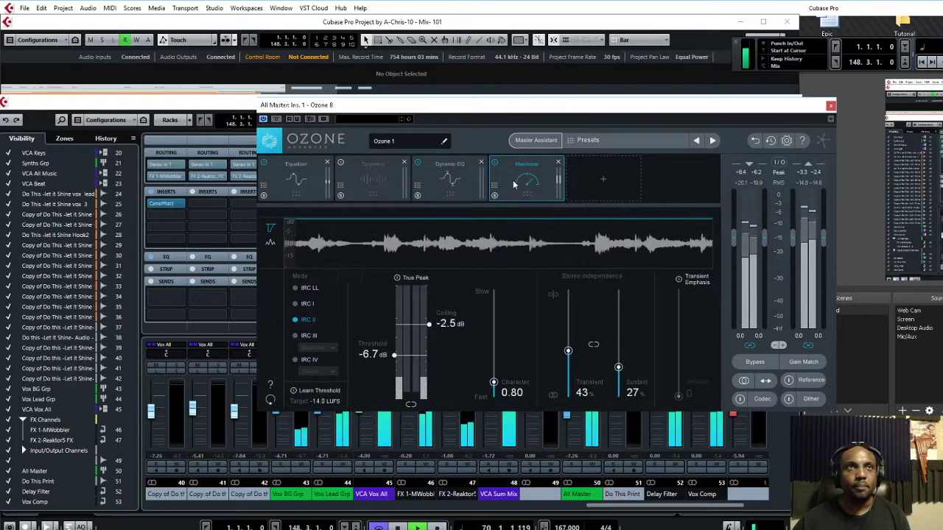
click(295, 191)
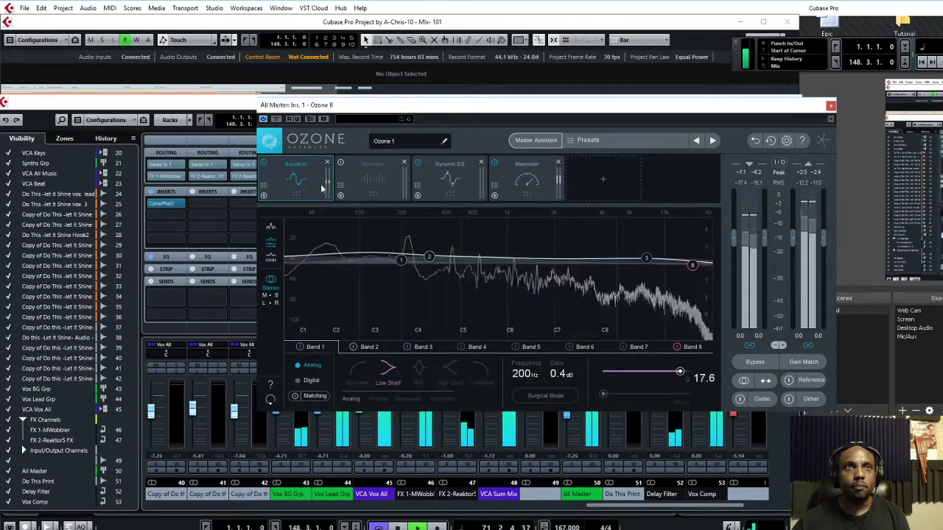
- In Ozone 8's Maximizer on All Master, set the ceiling to -2.2 dB and the threshold to -6.6 dB
click(524, 181)
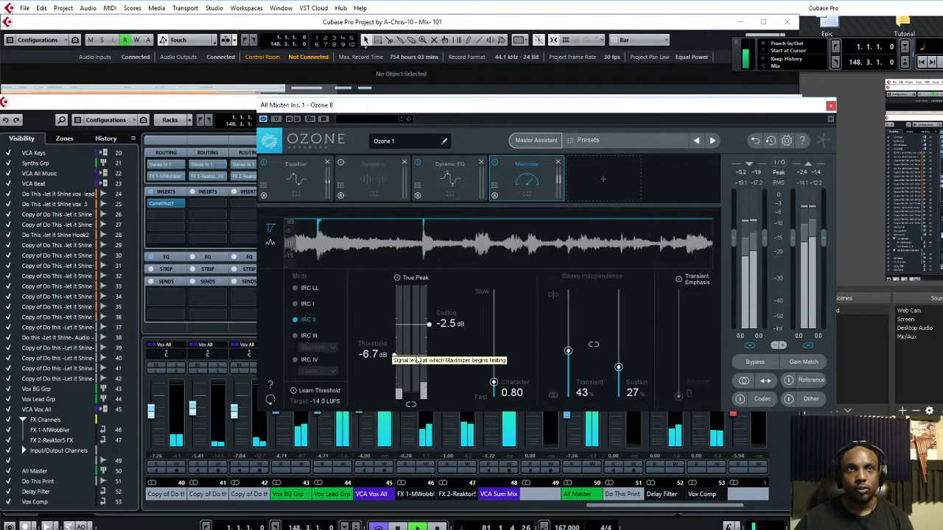
drag(431, 324, 428, 324)
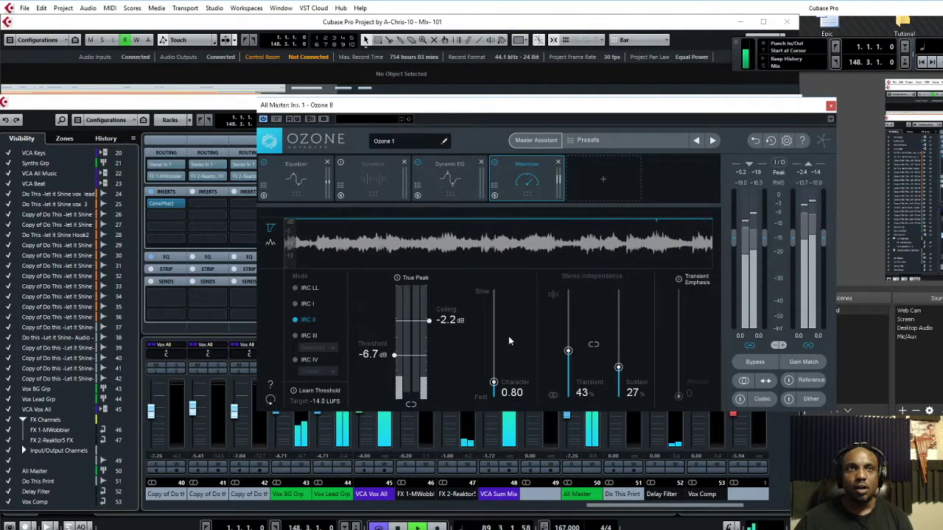
mouse_move(395, 361)
mouse_down()
mouse_move(400, 376)
mouse_move(401, 355)
mouse_up()
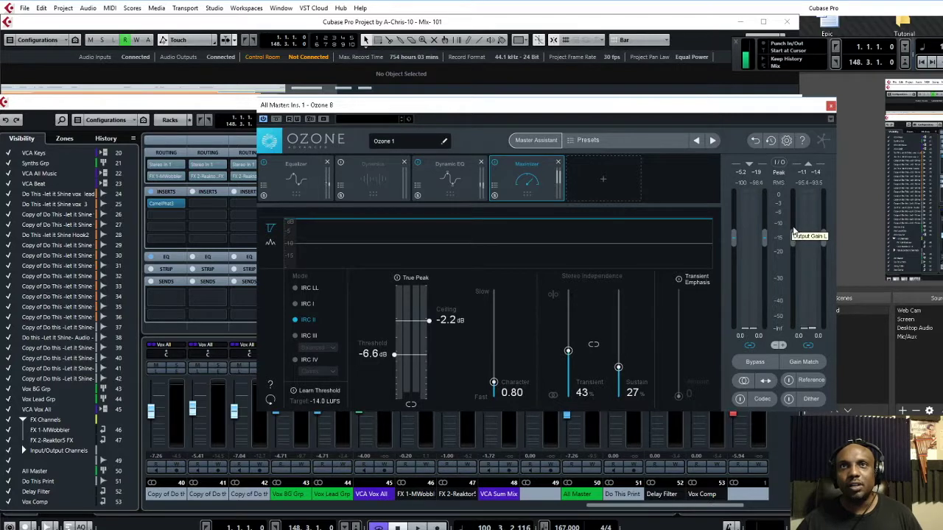
- Try raising Ozone 8's output gain to +0.8 dB, and reset it to 0 dB
mouse_move(791, 240)
mouse_down()
mouse_move(793, 219)
mouse_move(793, 237)
mouse_up()
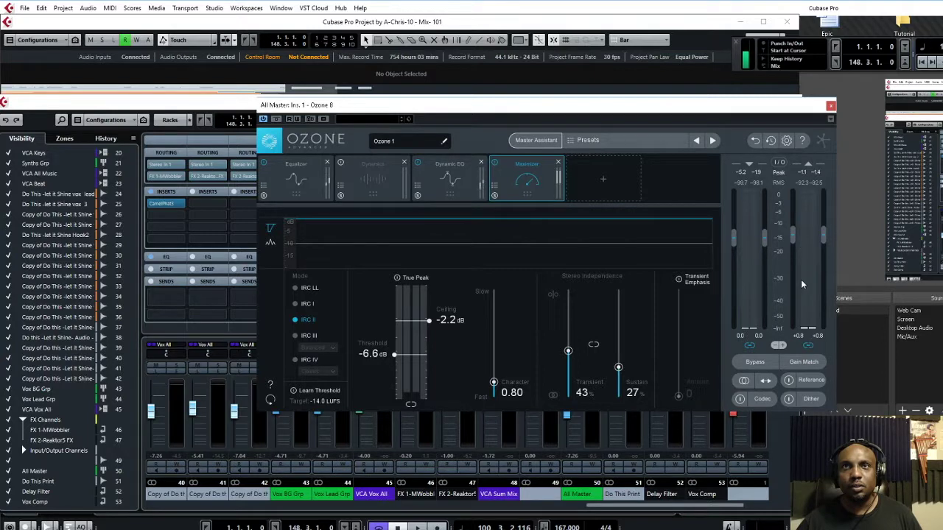
ctrl+click(822, 336)
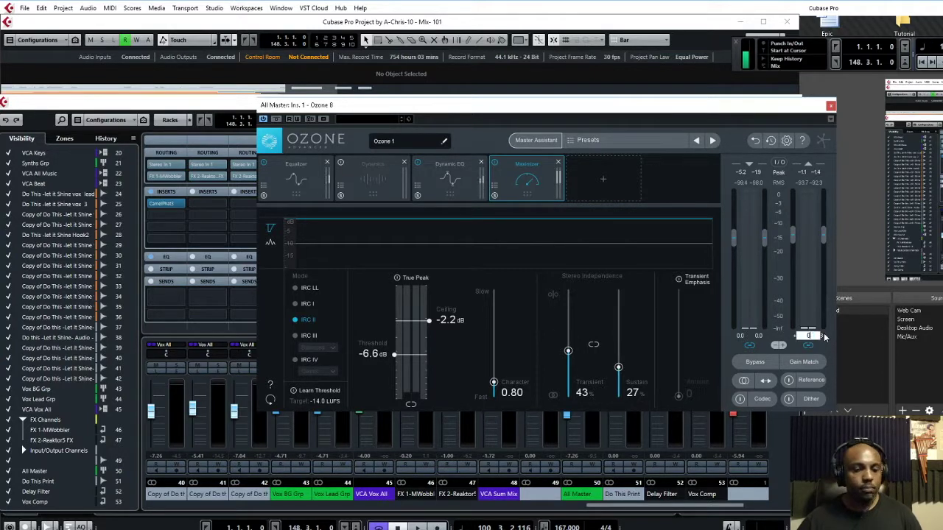
- Raise the Maximizer ceiling to -1.9 dB and close the Ozone 8 editor
drag(431, 318, 431, 305)
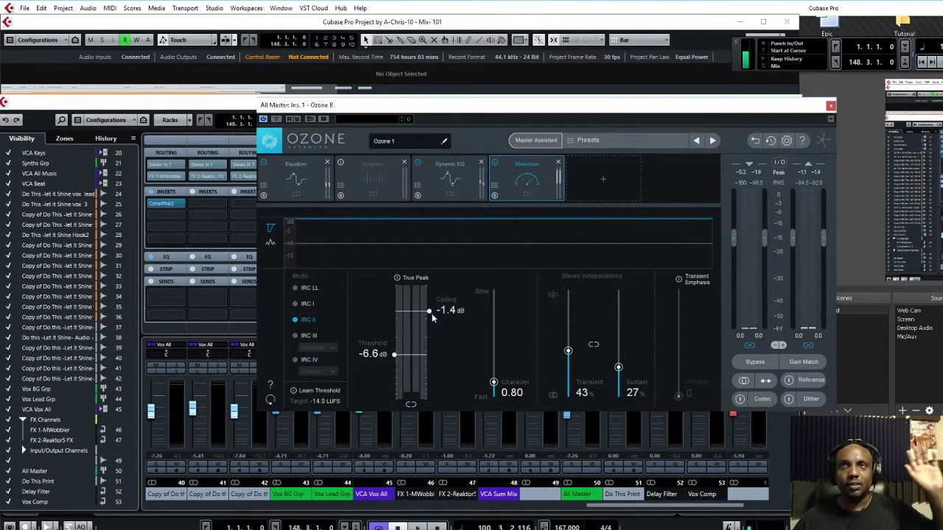
drag(429, 313, 433, 316)
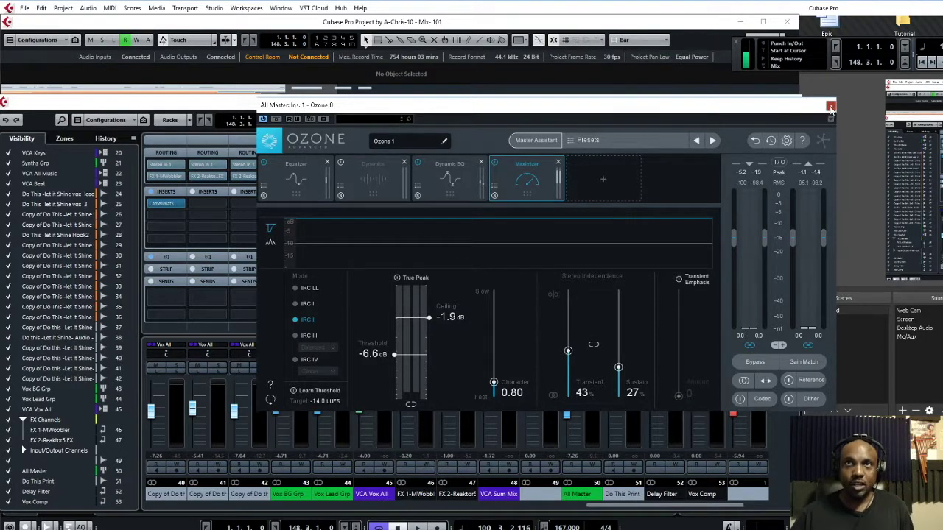
click(830, 105)
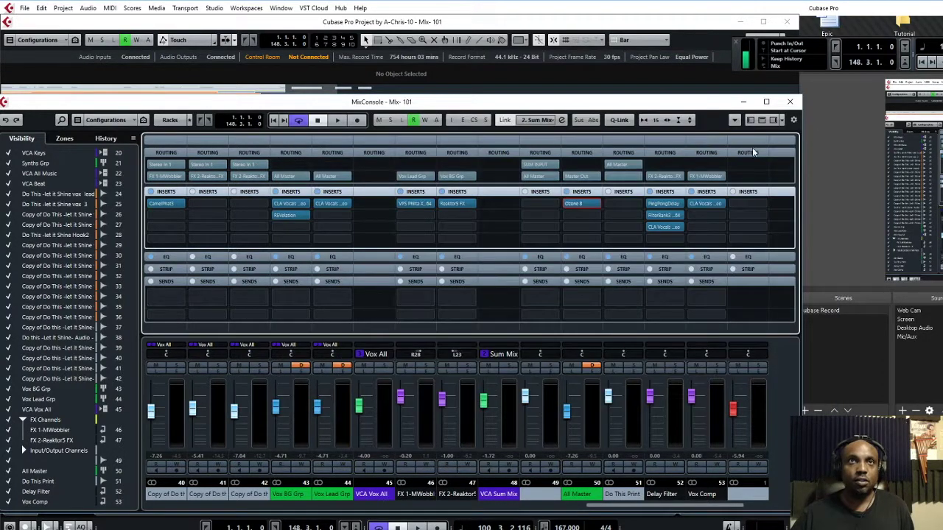
- Load the SSLComp Stereo compressor into the second insert slot of the All Master channel and close its editor
click(597, 216)
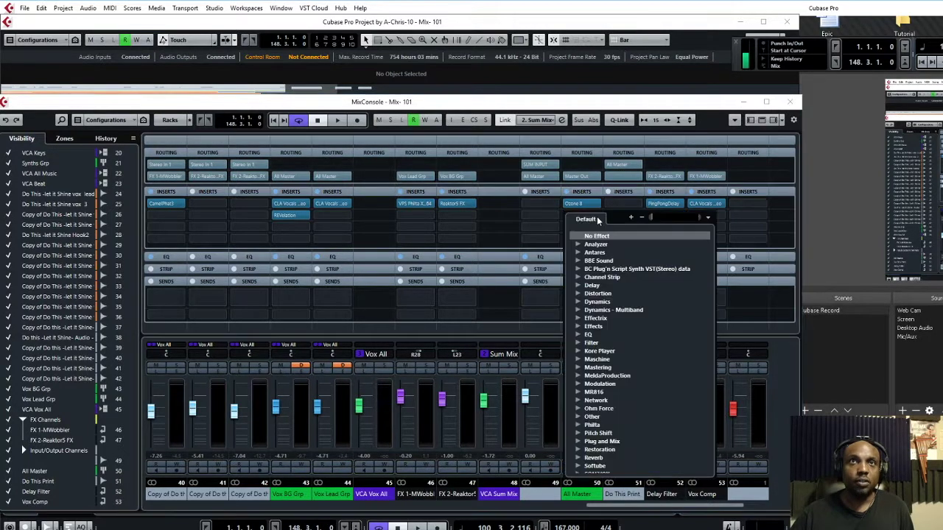
click(578, 302)
scroll(637, 394, down, 9)
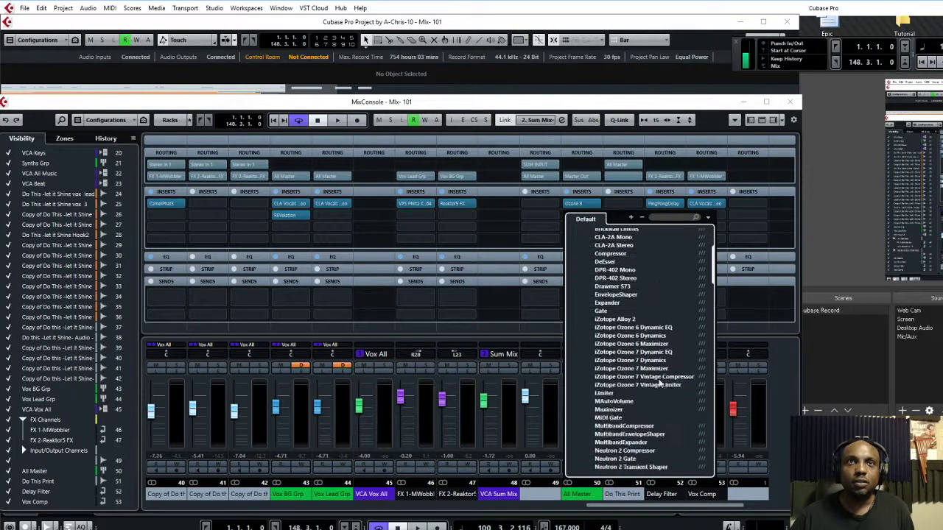
scroll(649, 361, up, 7)
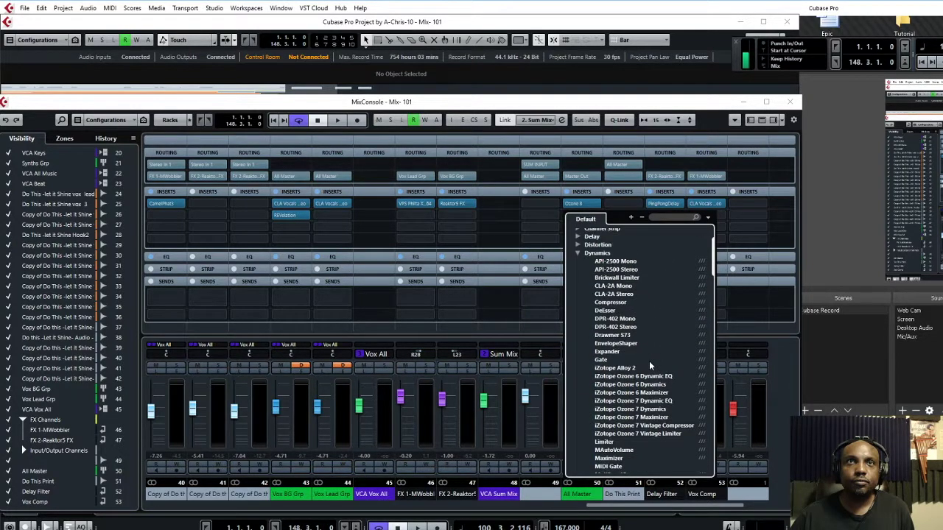
scroll(648, 361, down, 6)
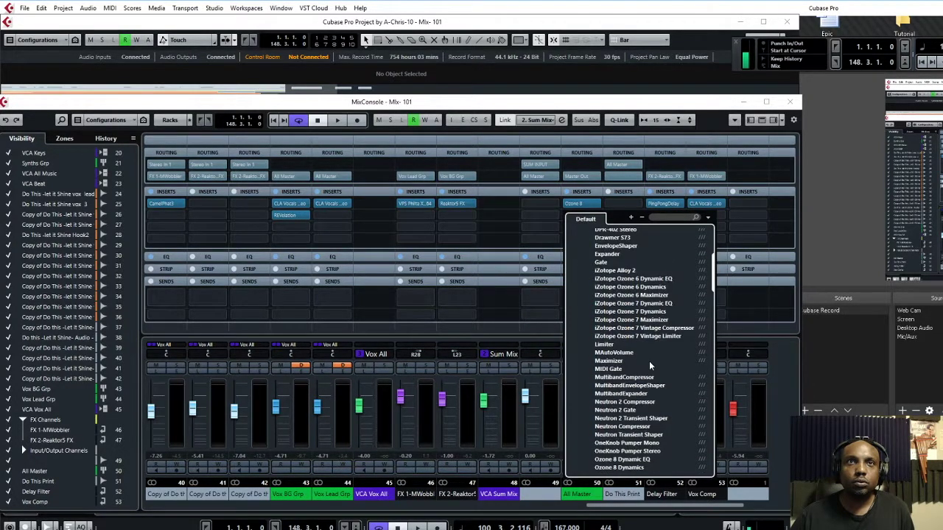
scroll(648, 366, down, 2)
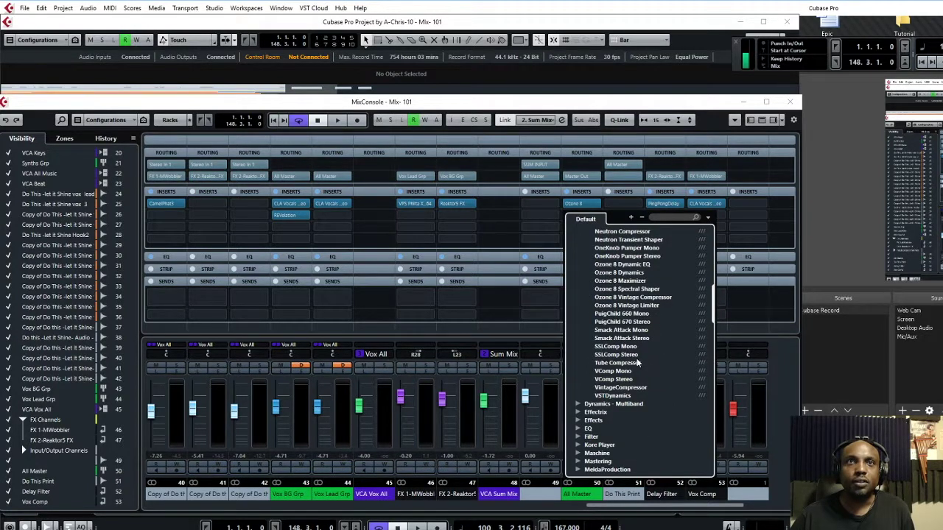
click(631, 356)
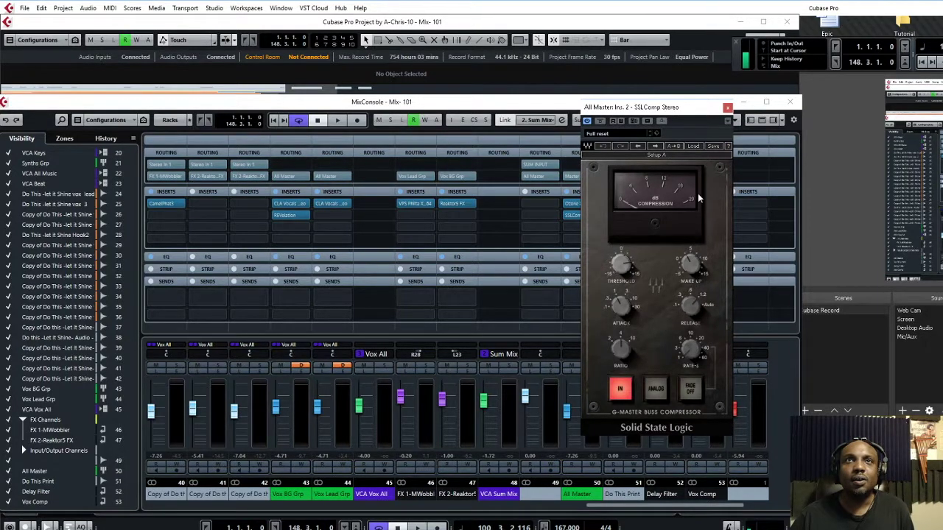
click(727, 107)
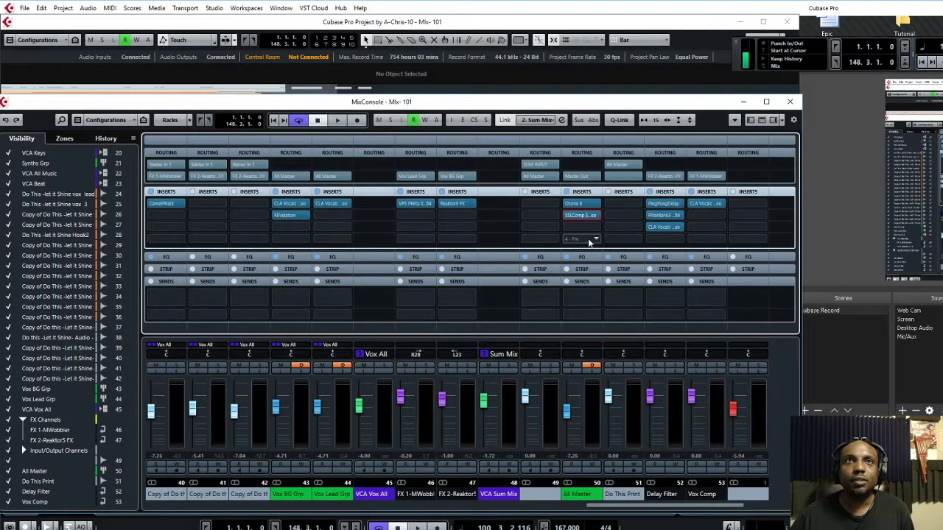
- Remove SSLComp Stereo from All Master's second insert slot by setting it to No Effect
click(597, 216)
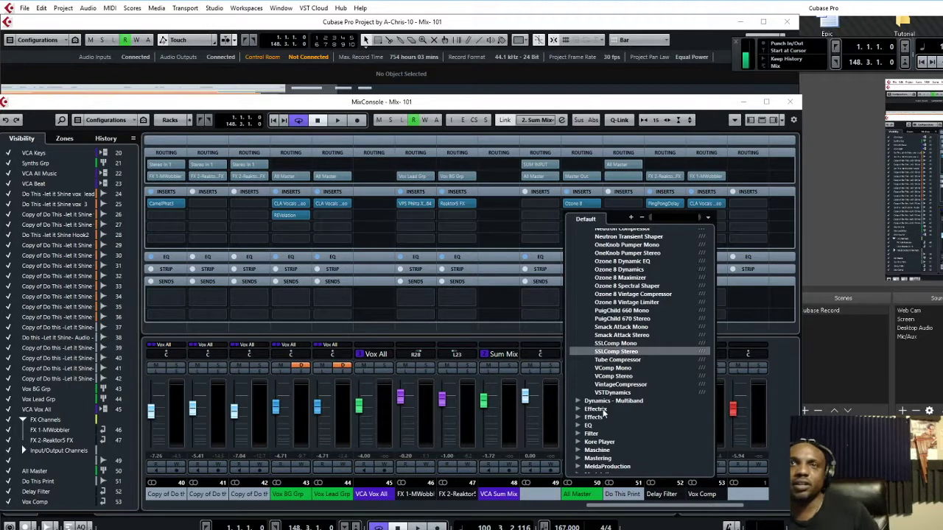
scroll(610, 397, up, 10)
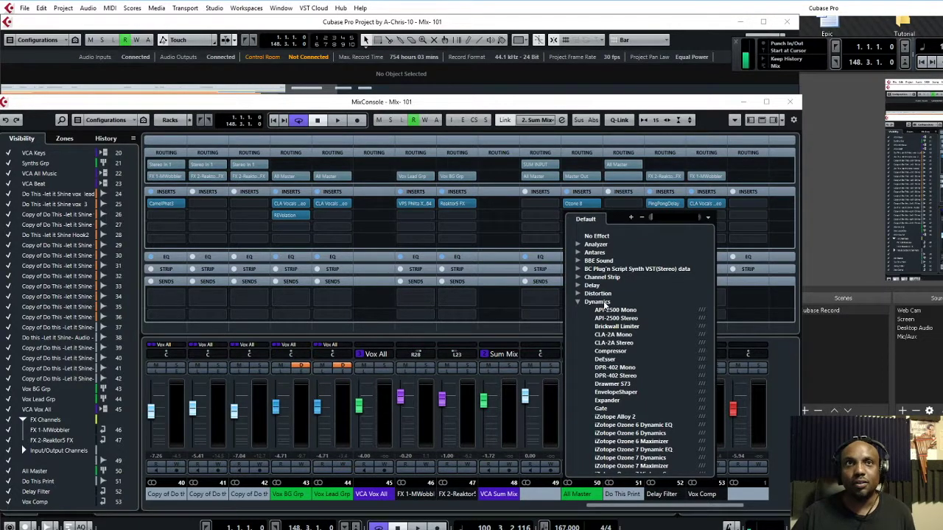
click(604, 239)
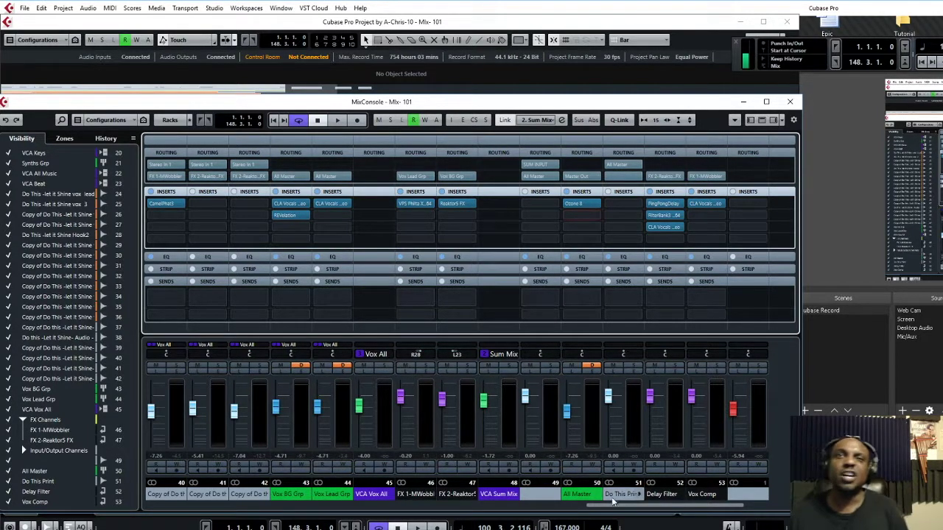
- Review the MixConsole channels from the guitar and strings groups through the vocal and effect channels to the output channels
scroll(609, 509, right, 4)
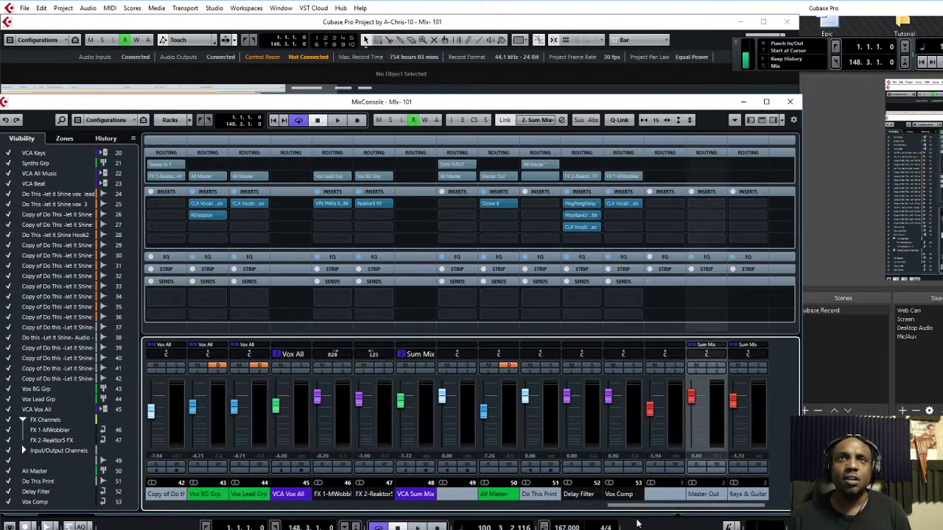
scroll(620, 503, left, 3)
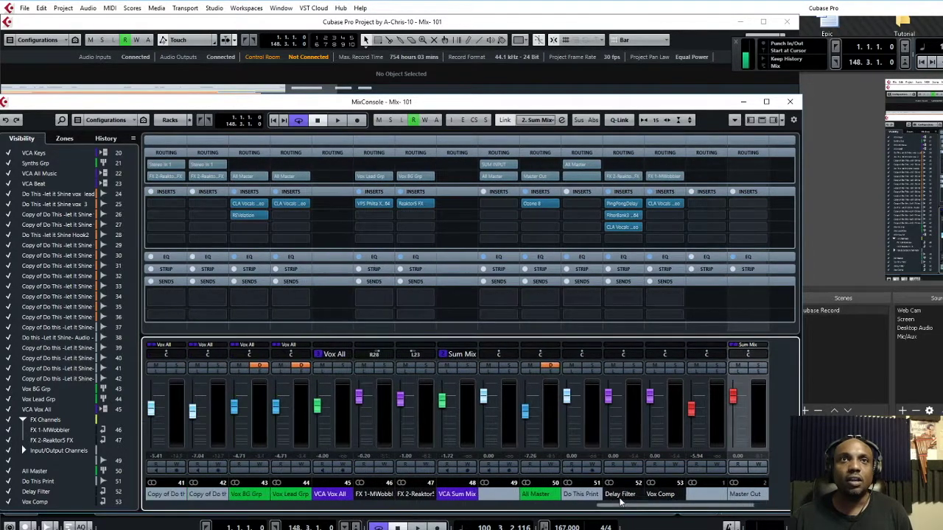
scroll(621, 503, left, 19)
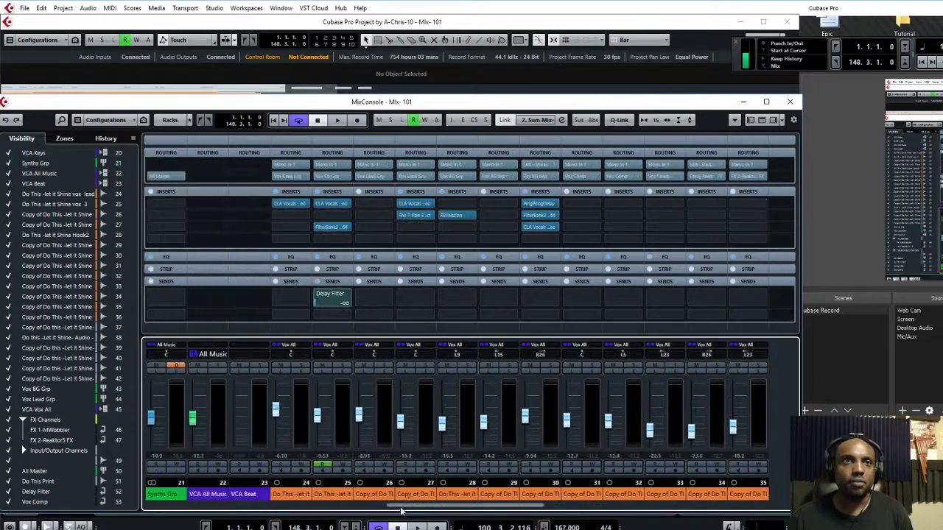
scroll(620, 503, right, 20)
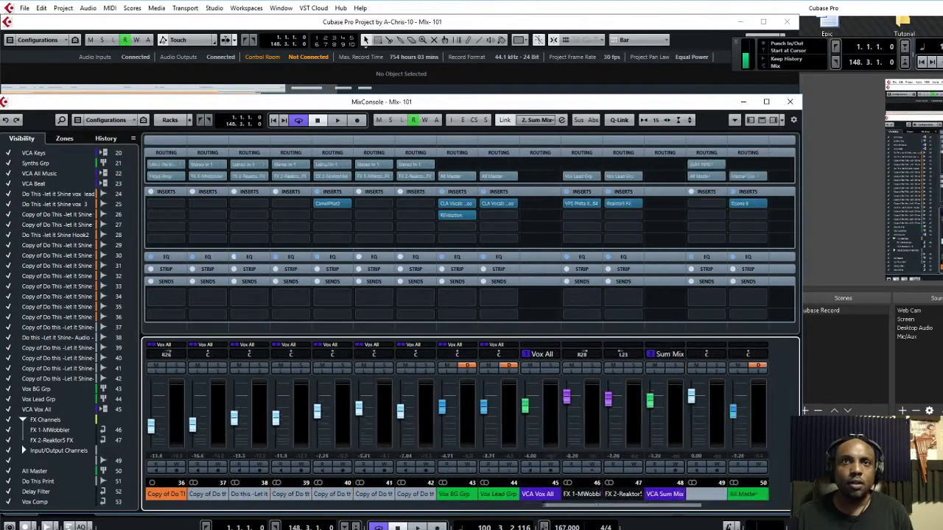
scroll(662, 527, left, 20)
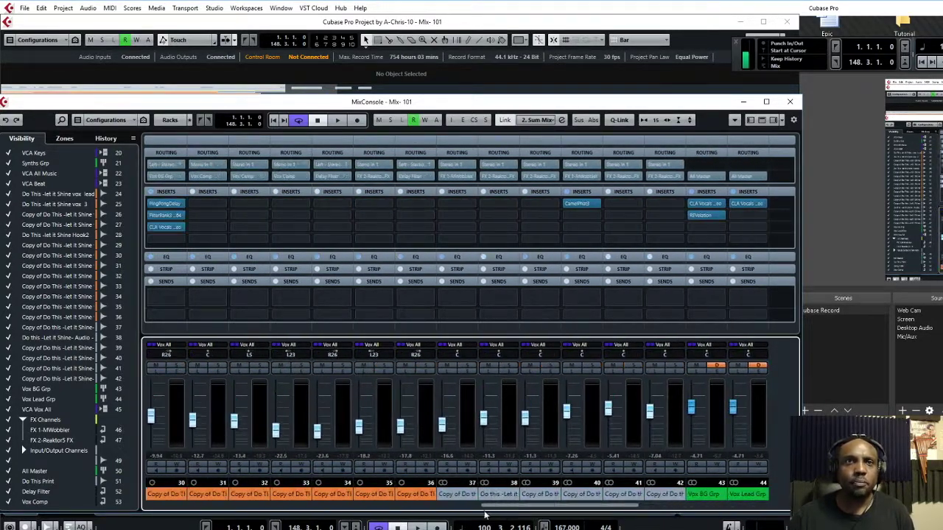
scroll(379, 520, left, 9)
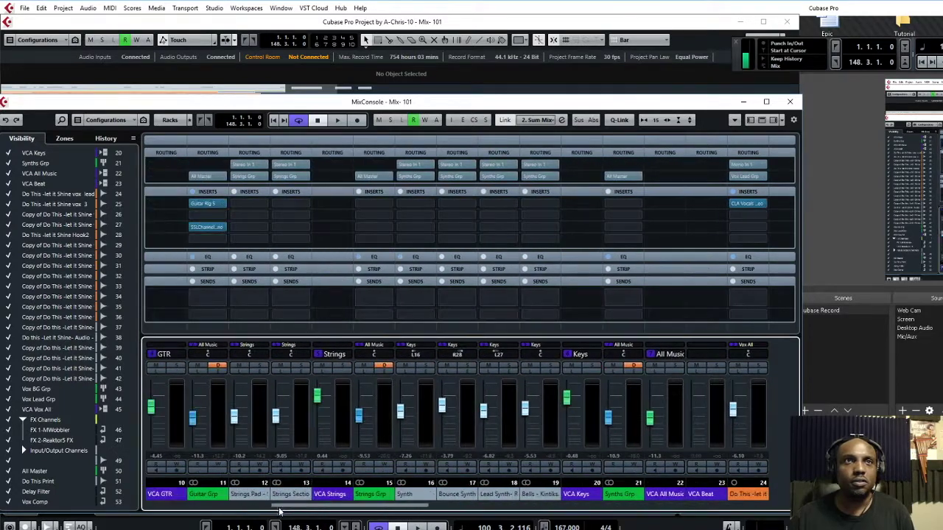
scroll(380, 521, right, 20)
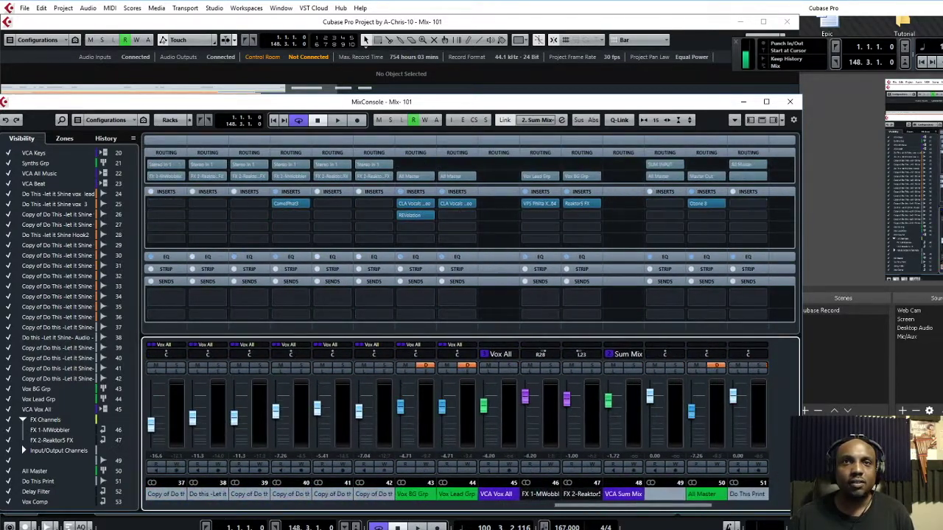
scroll(693, 505, right, 8)
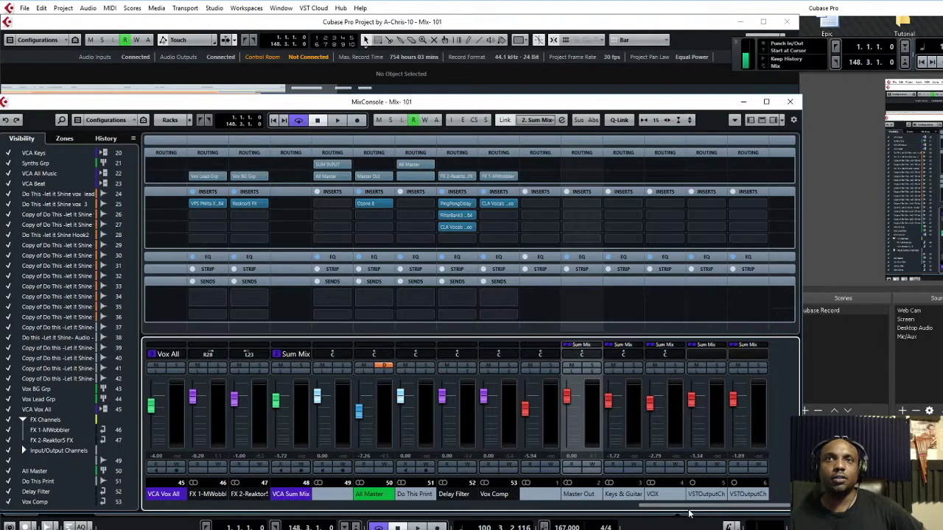
drag(678, 513, 709, 524)
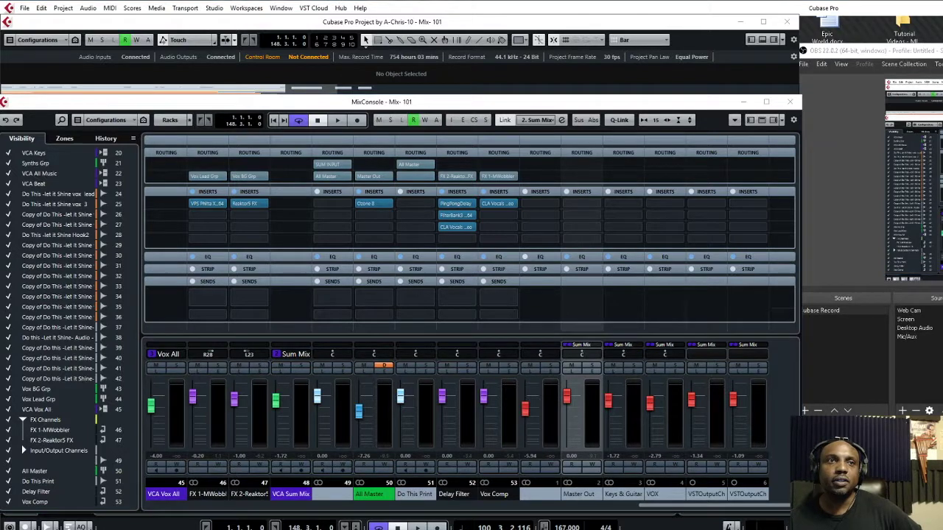
- Bring the MIx-101 project window to the front
mouse_move(237, 527)
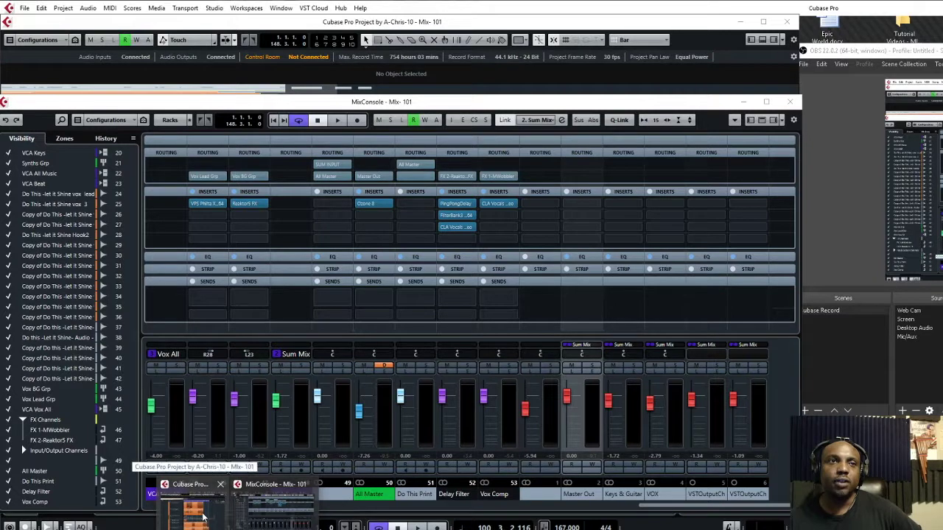